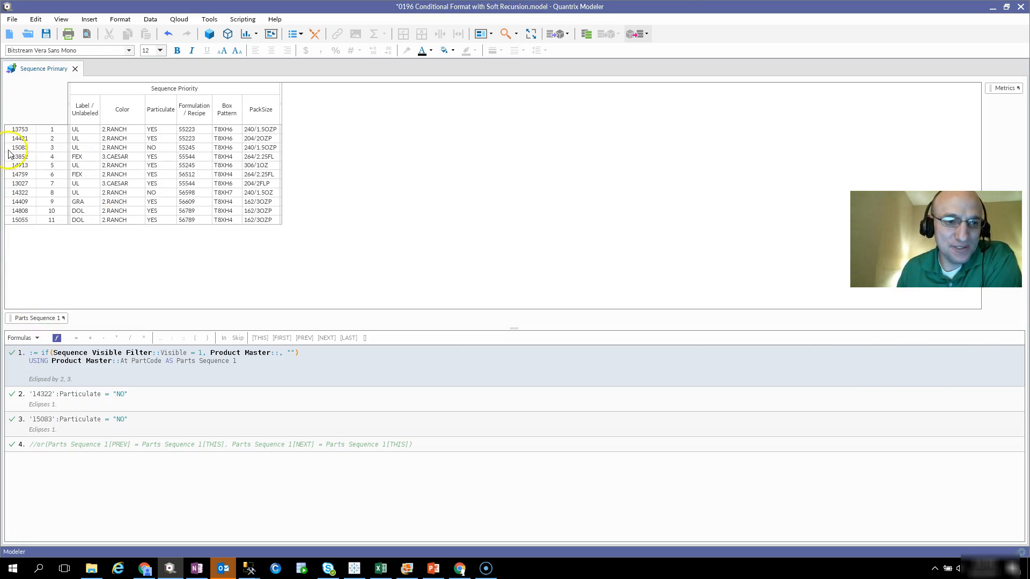
# Step: Examine the part rows and the Sequence Priority columns for consecutive parts that share the same label, color, particulate or formulation value
pyautogui.moveTo(20, 129); pyautogui.dragTo(24, 221)
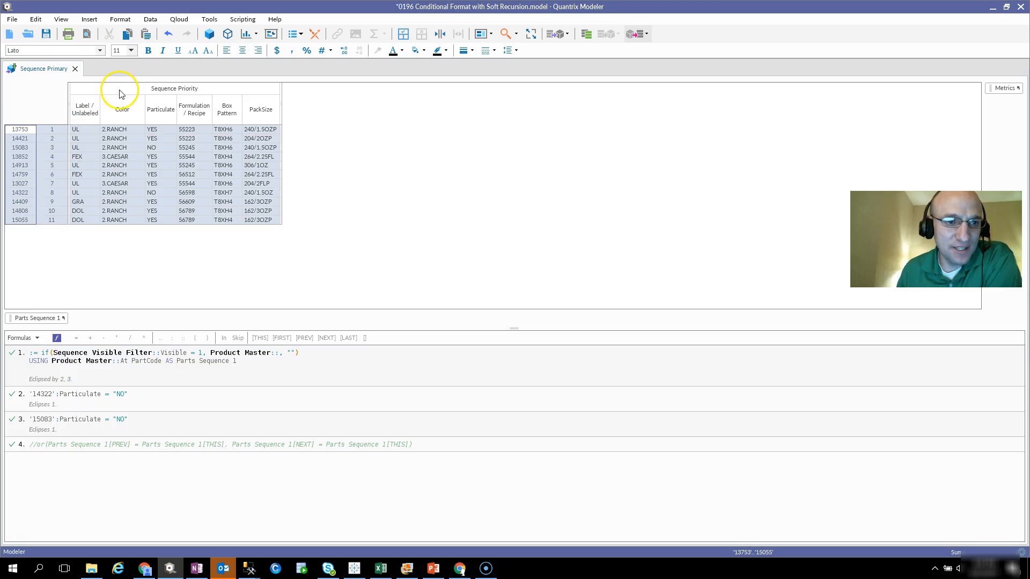
pyautogui.click(86, 110)
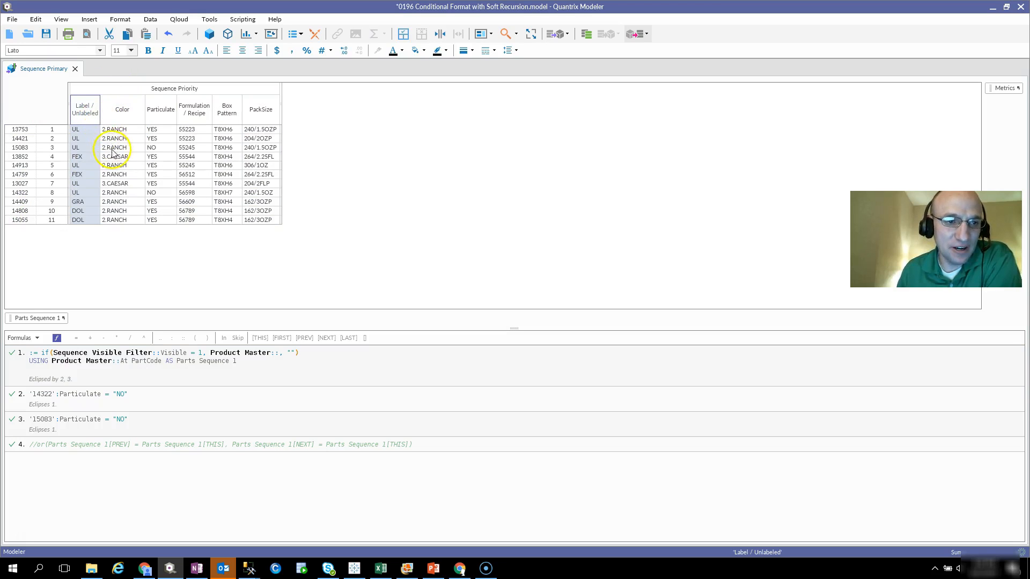
pyautogui.click(125, 109)
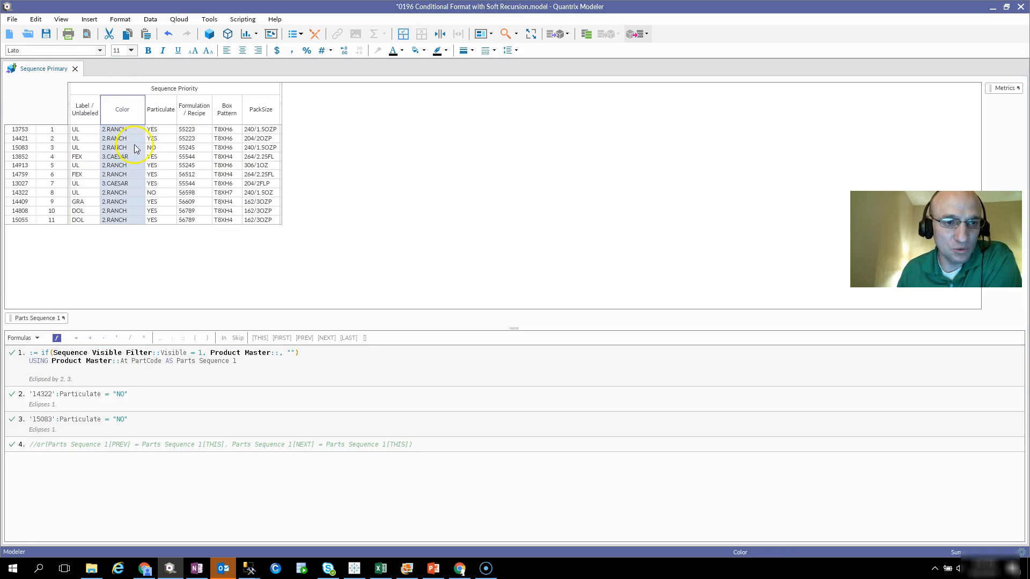
pyautogui.click(156, 110)
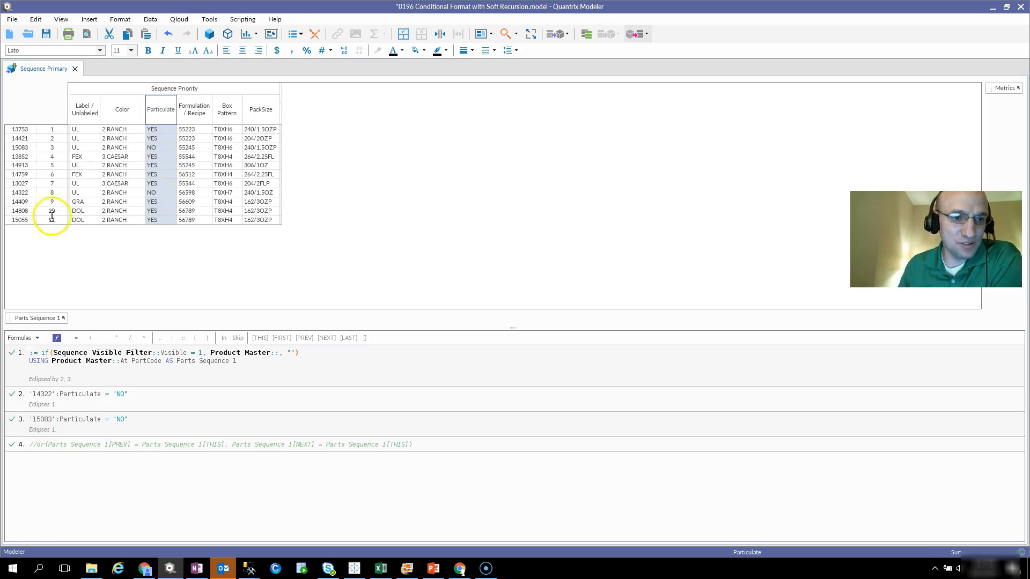
pyautogui.moveTo(85, 140); pyautogui.dragTo(96, 171)
pyautogui.moveTo(118, 130); pyautogui.dragTo(141, 175)
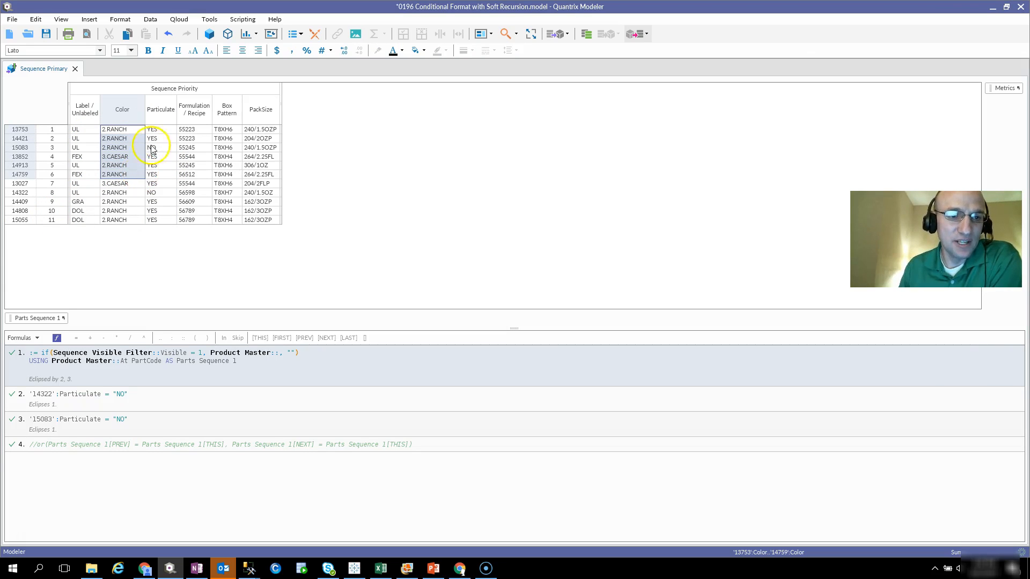
pyautogui.moveTo(161, 138); pyautogui.dragTo(168, 176)
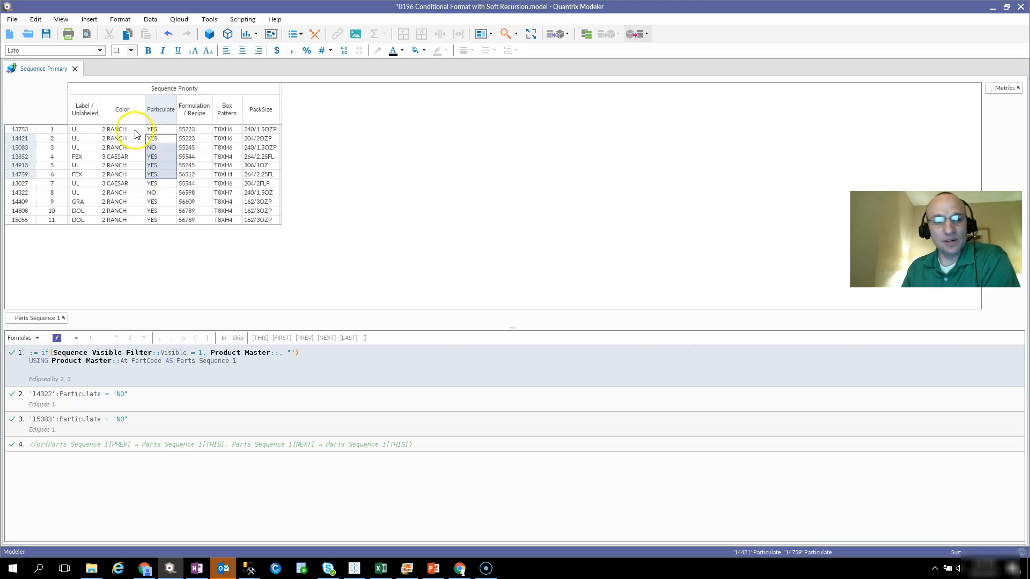
pyautogui.moveTo(85, 108); pyautogui.dragTo(251, 110)
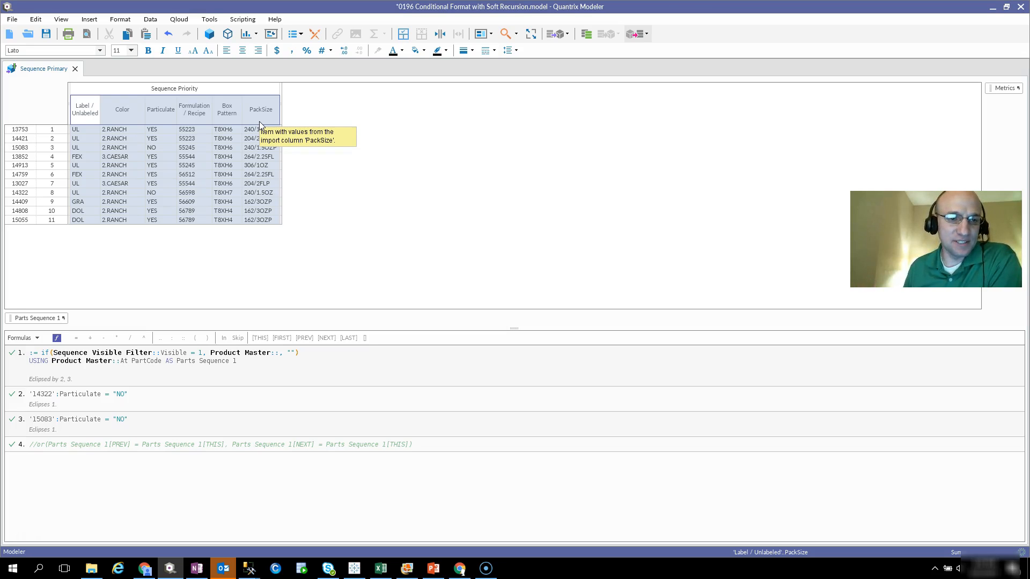
pyautogui.click(169, 149)
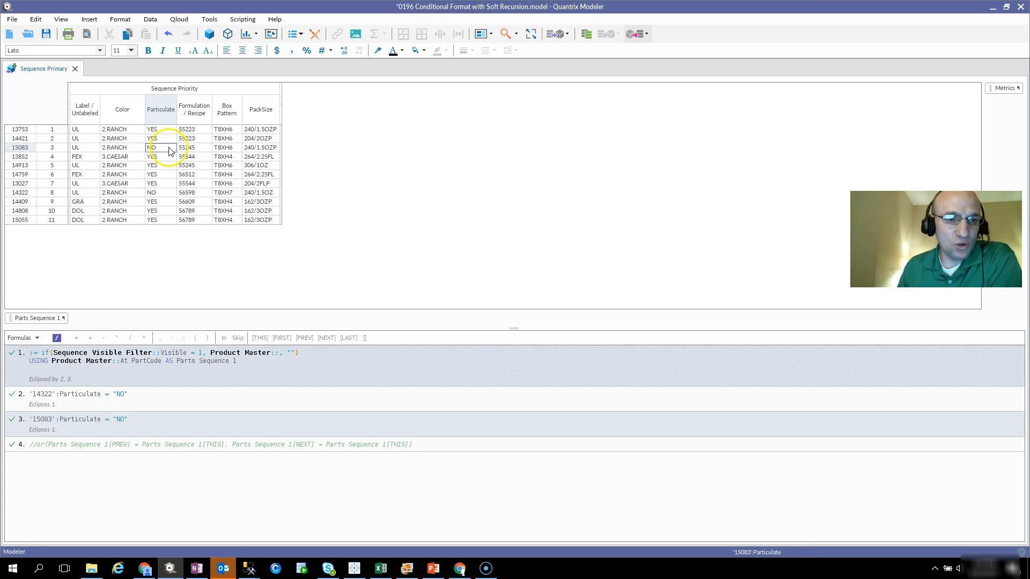
pyautogui.moveTo(115, 130); pyautogui.dragTo(153, 187)
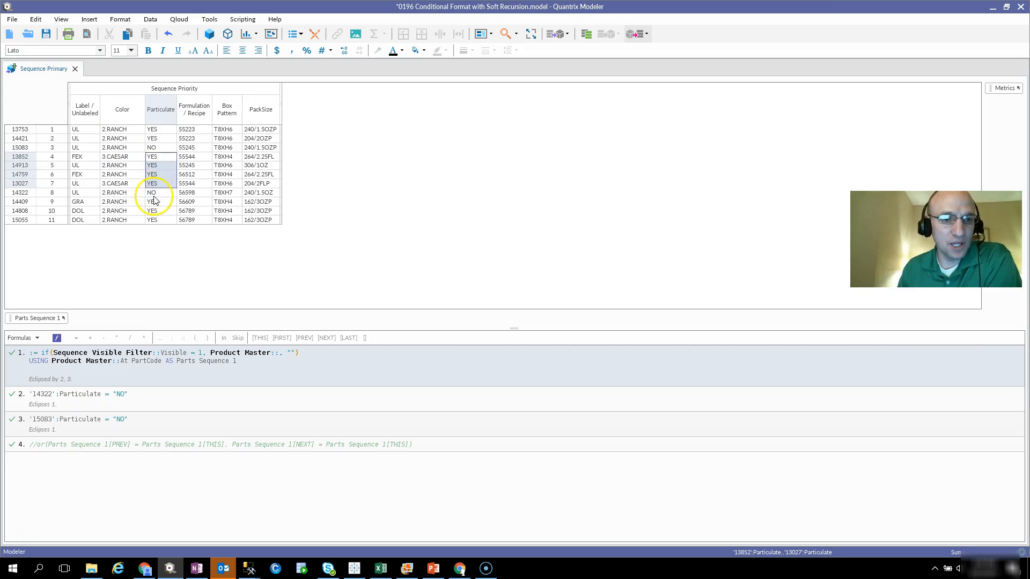
pyautogui.moveTo(187, 130); pyautogui.dragTo(189, 141)
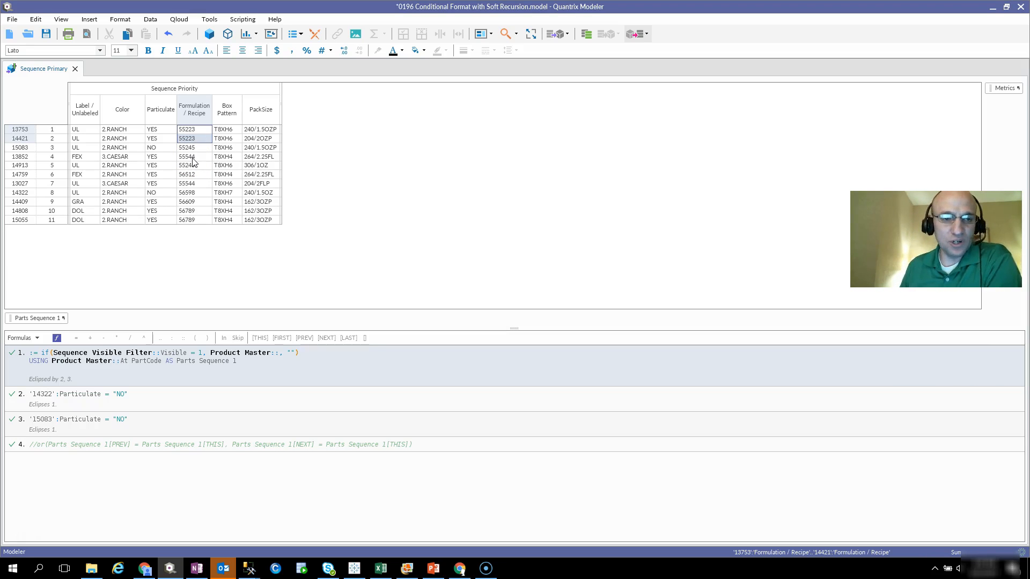
pyautogui.click(194, 130)
pyautogui.click(199, 139)
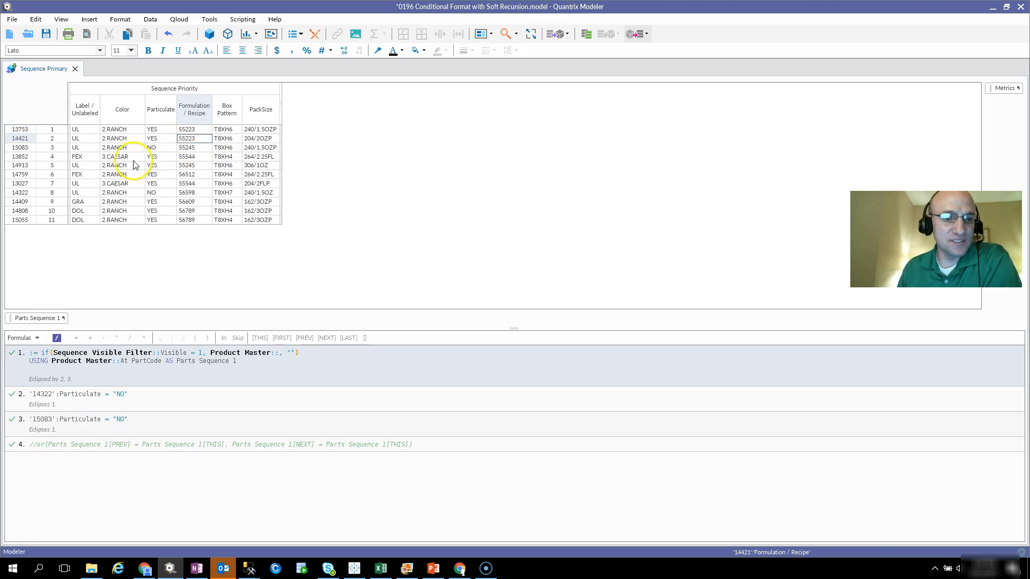
pyautogui.click(128, 138)
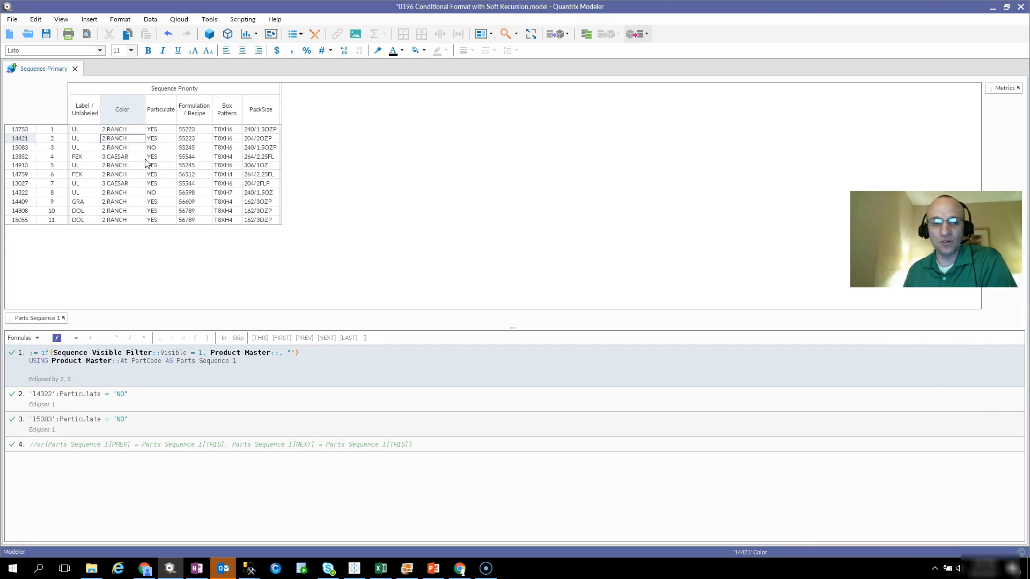
# Step: Start a conditional format on Sequence Priority with the logical expression "Parts Sequence 1[PREV] = Parts Sequence 1[this]"
pyautogui.click(201, 90)
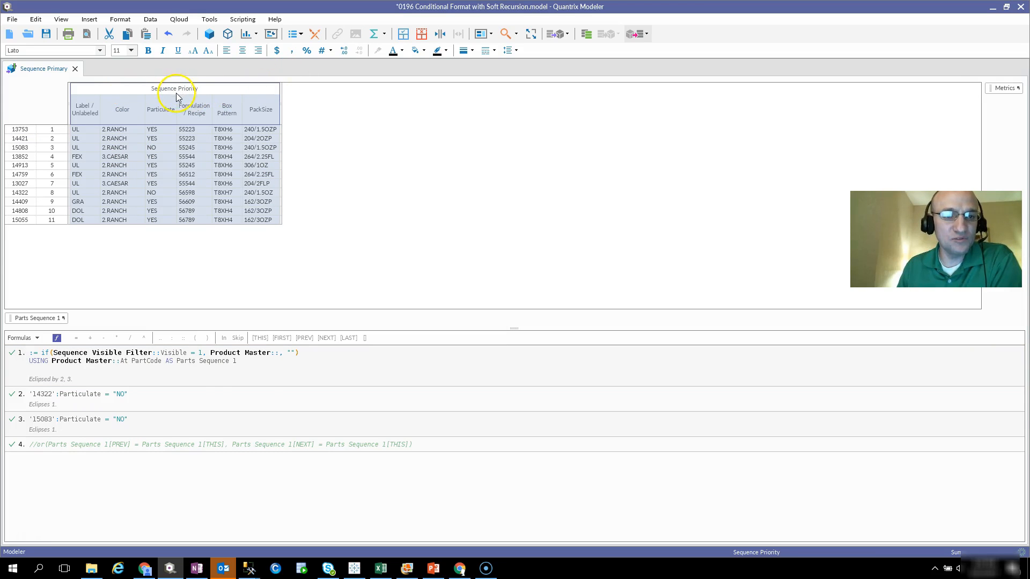
pyautogui.rightClick(177, 97)
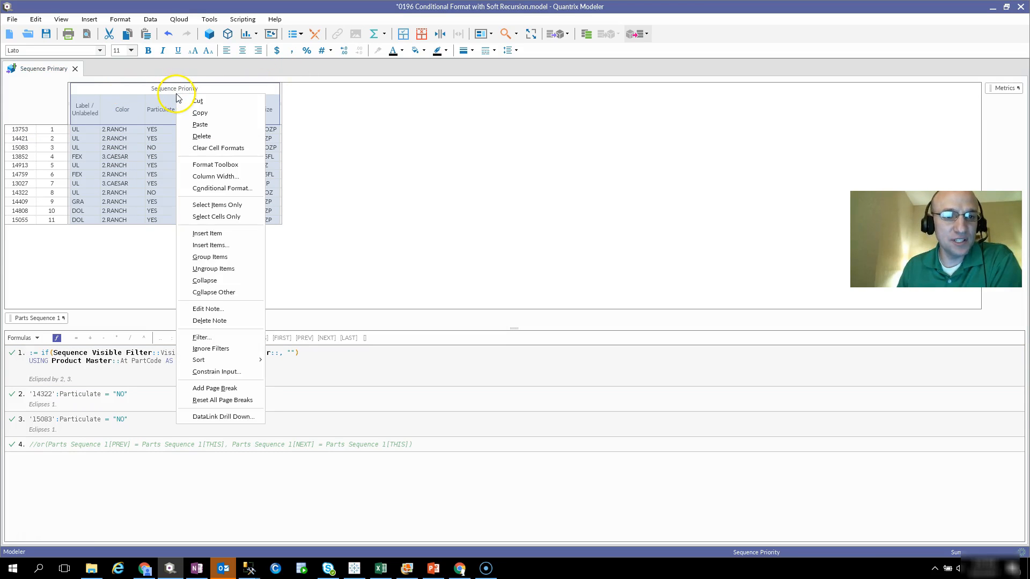
pyautogui.click(236, 191)
pyautogui.click(393, 307)
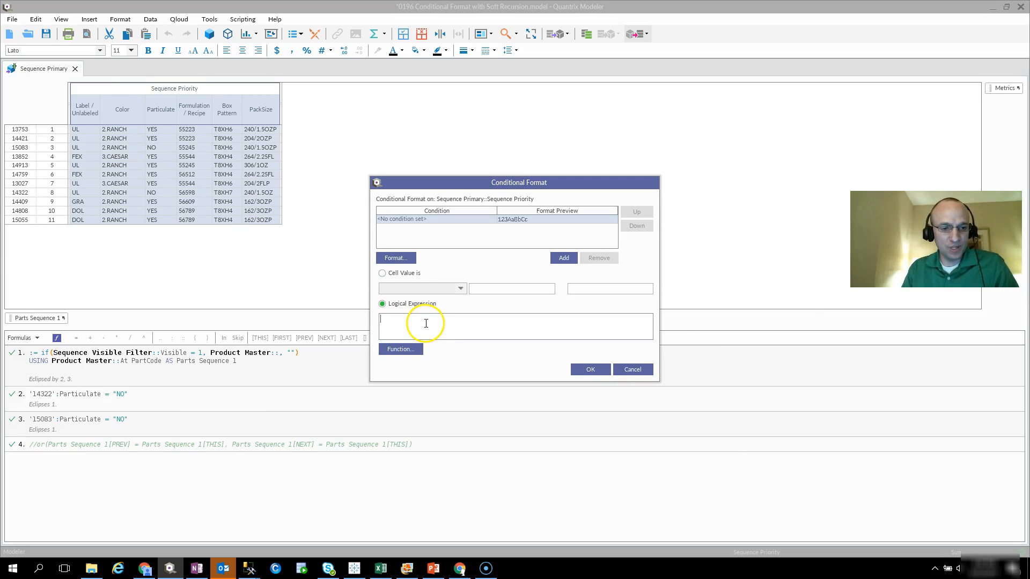
pyautogui.write('Parts Sequ')
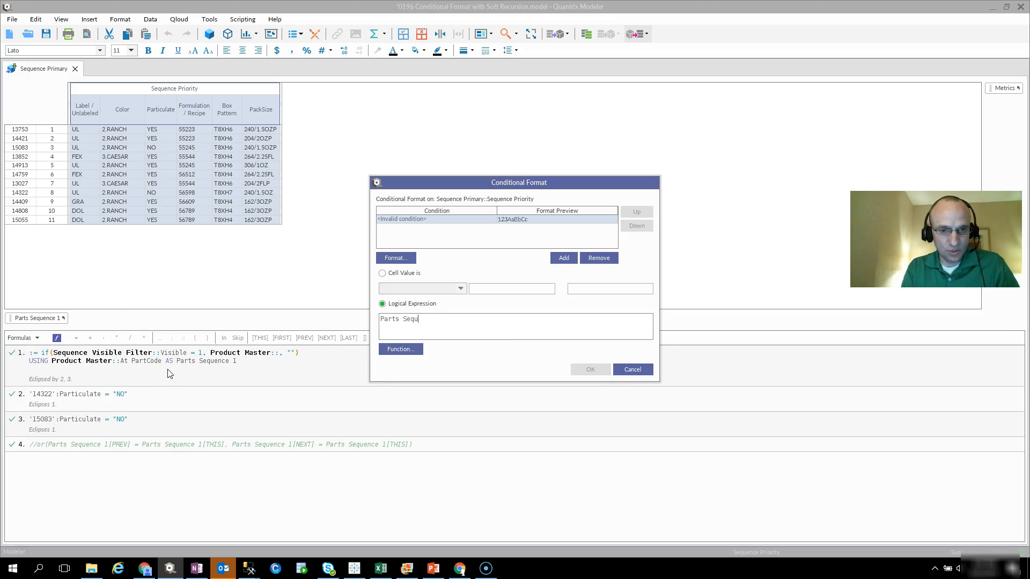
pyautogui.write('ence')
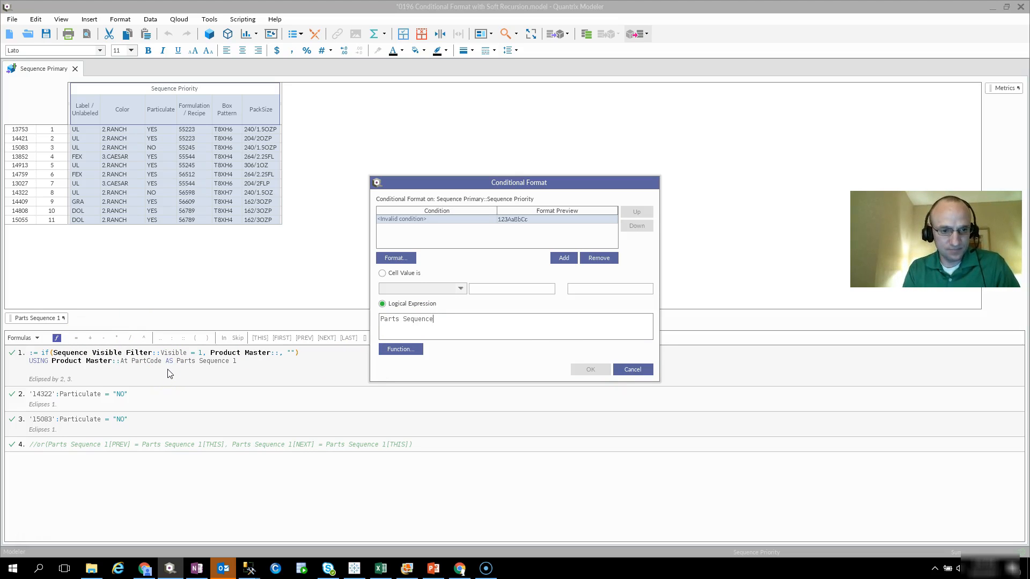
pyautogui.write(' 1')
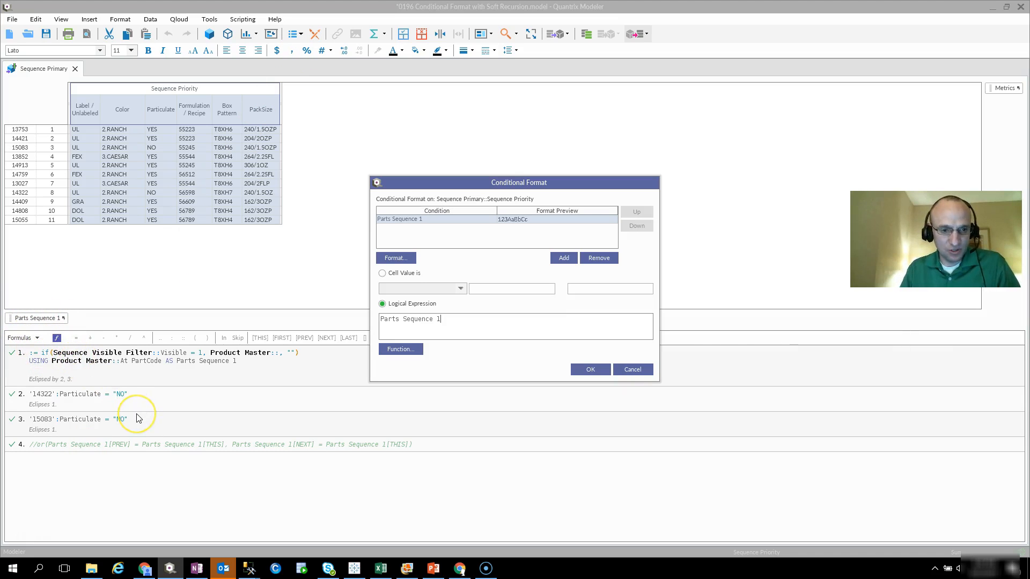
pyautogui.write('[PREV]')
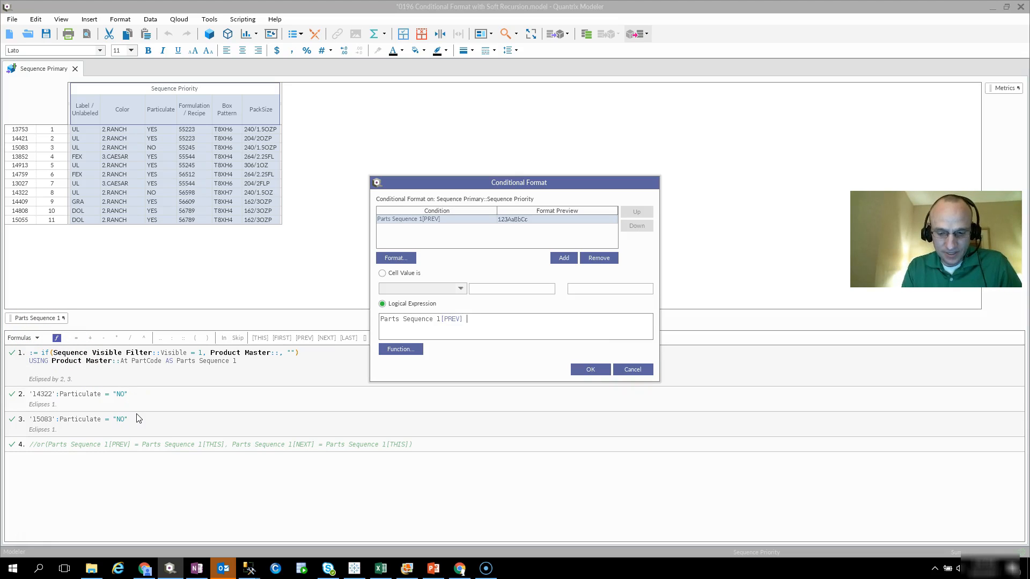
pyautogui.write(' = Parts Sequen')
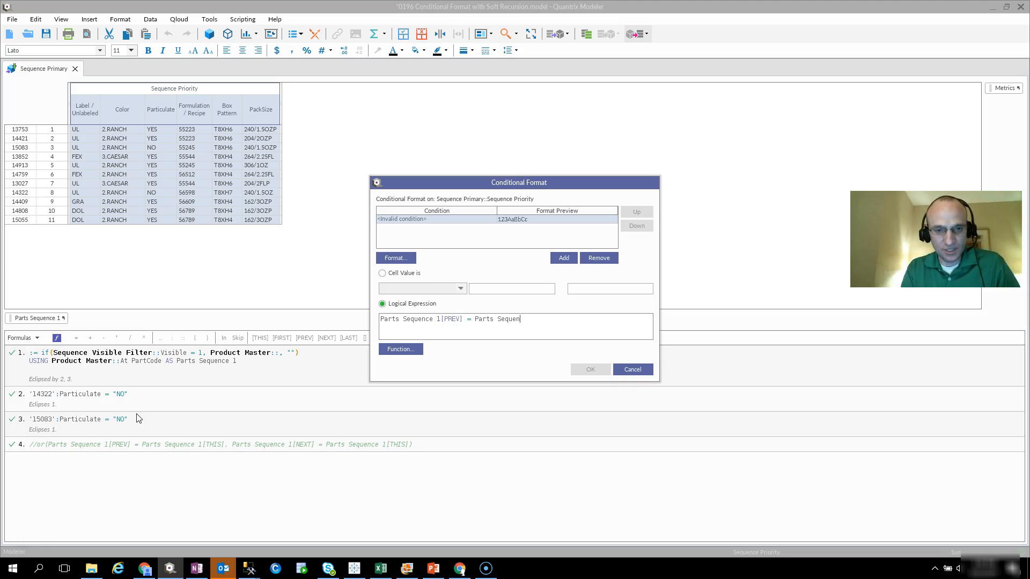
pyautogui.write('ce 1[')
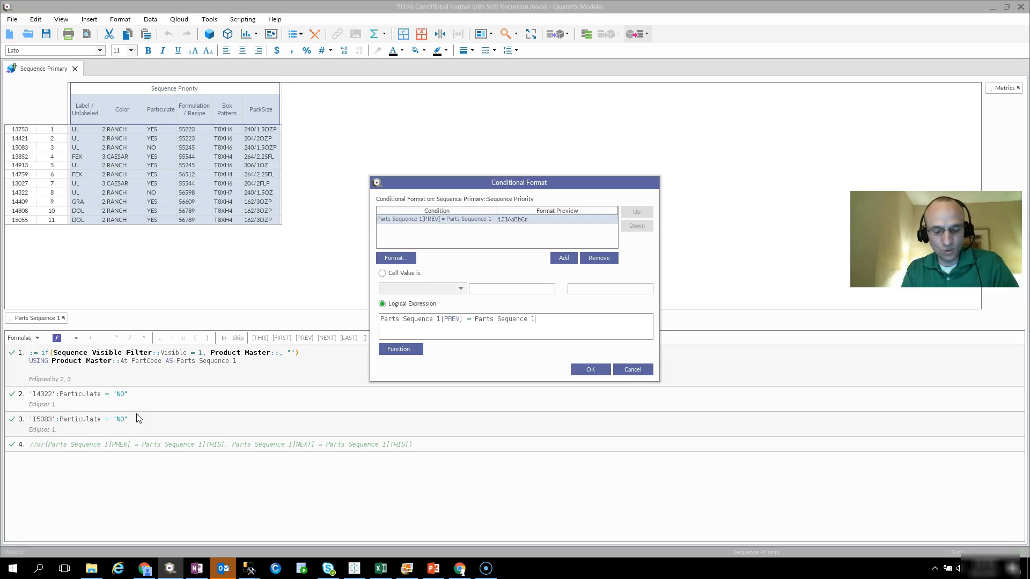
pyautogui.write('this]')
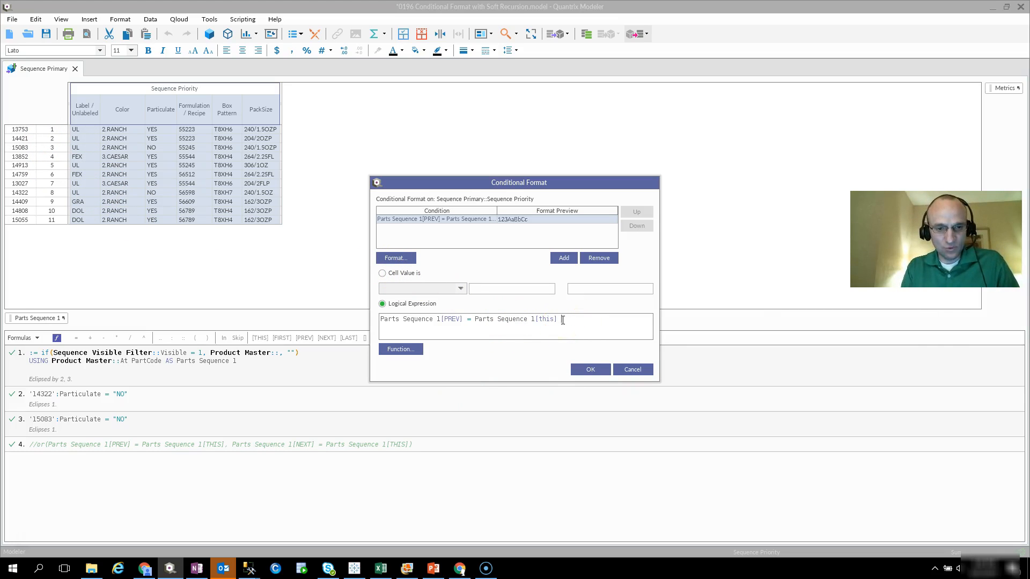
# Step: Extend the conditional format's logical expression with "#OR# Parts Sequence 1[next] = parts Sequence 1[this]"
pyautogui.write('OR#')
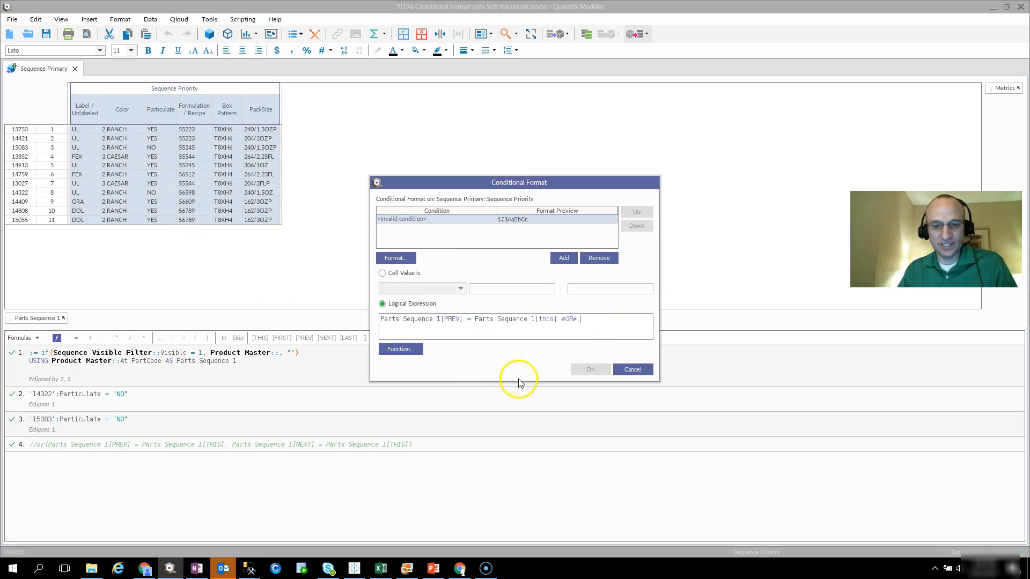
pyautogui.write('Parts Seq')
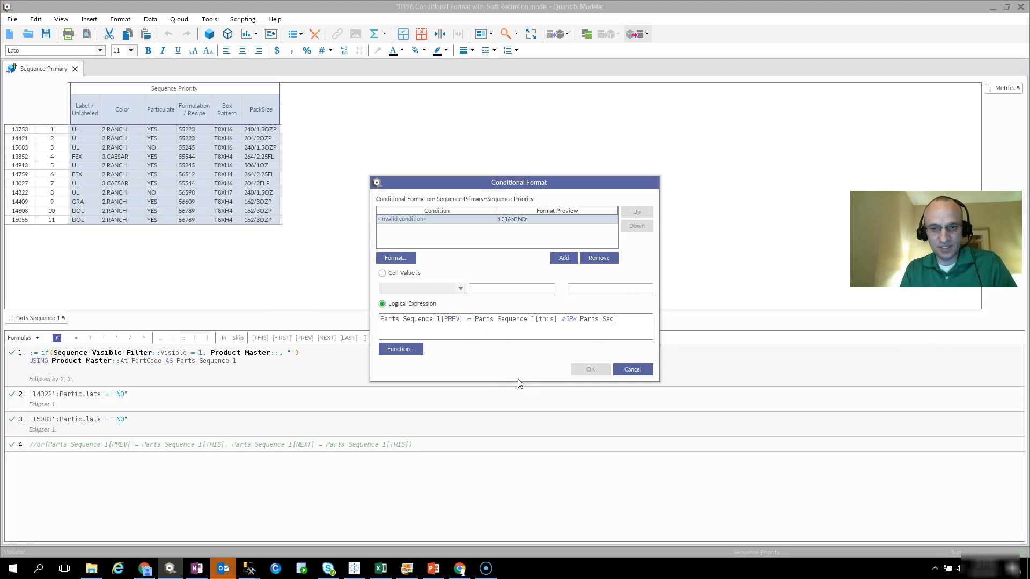
pyautogui.write('uence 1')
pyautogui.write('[')
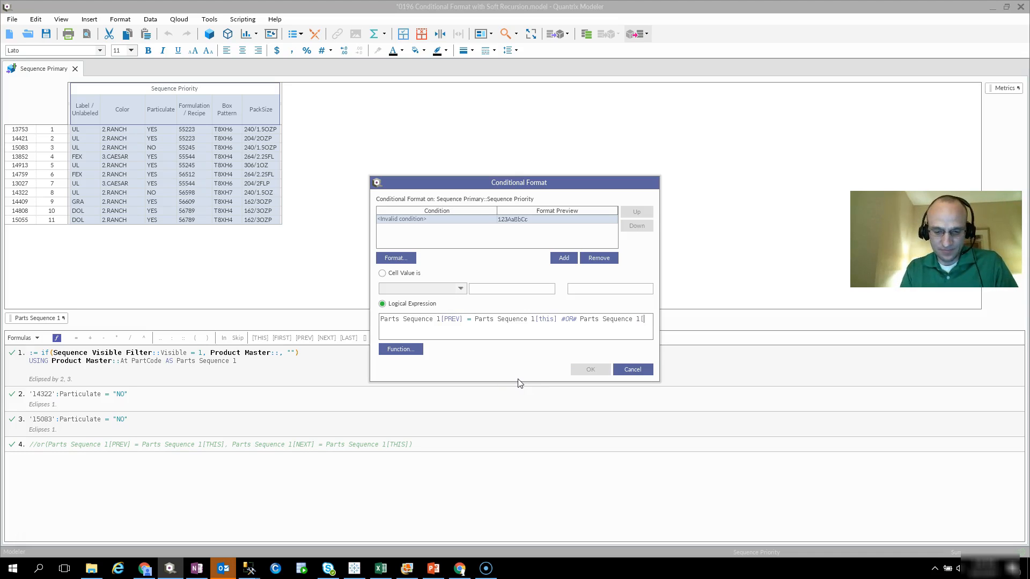
pyautogui.write('next] ')
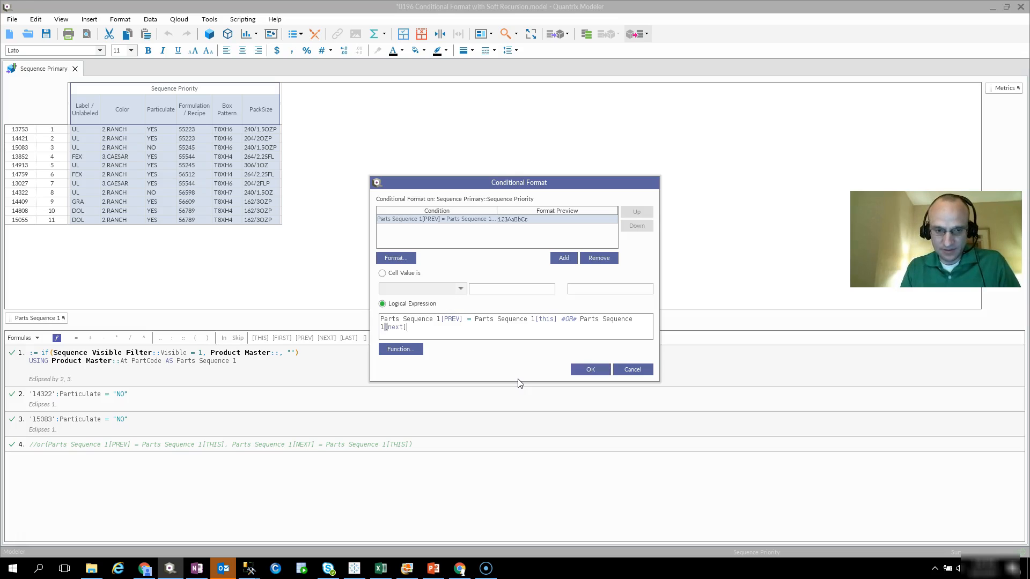
pyautogui.write('= part')
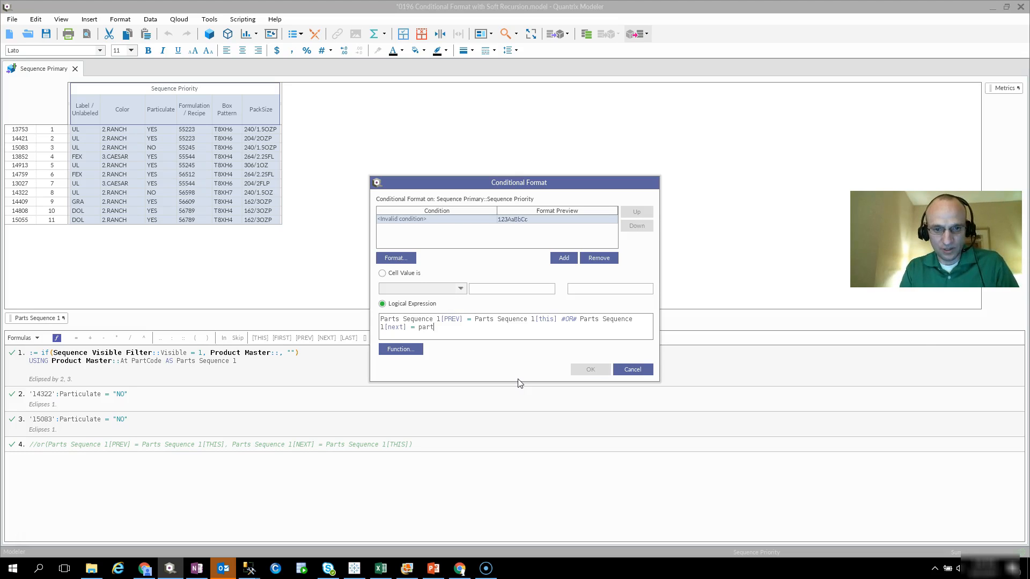
pyautogui.write('s Sequence 1[this]')
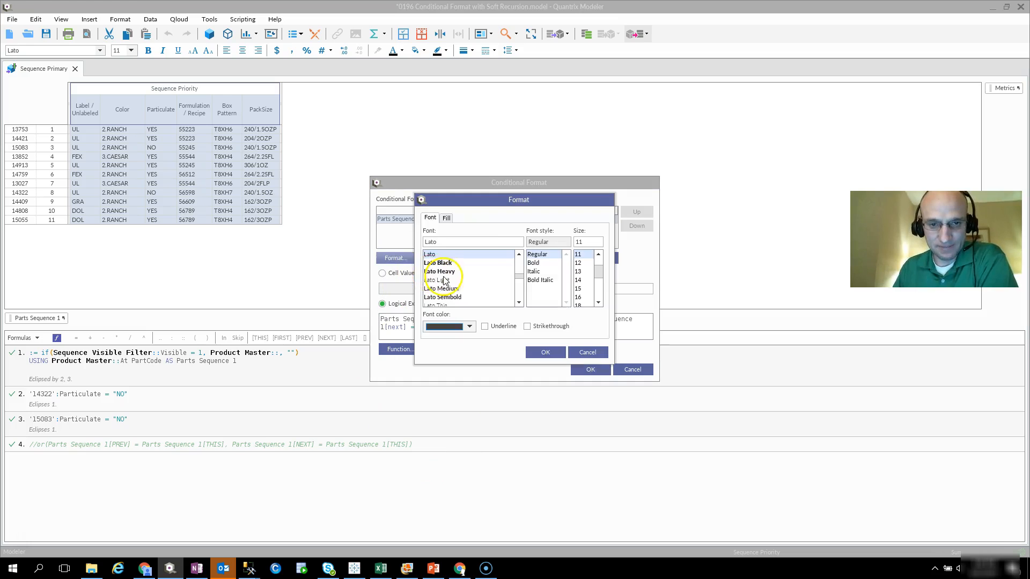
# Step: Give the condition a muted green fill and apply the conditional format to Sequence Priority
pyautogui.click(446, 217)
pyautogui.click(488, 244)
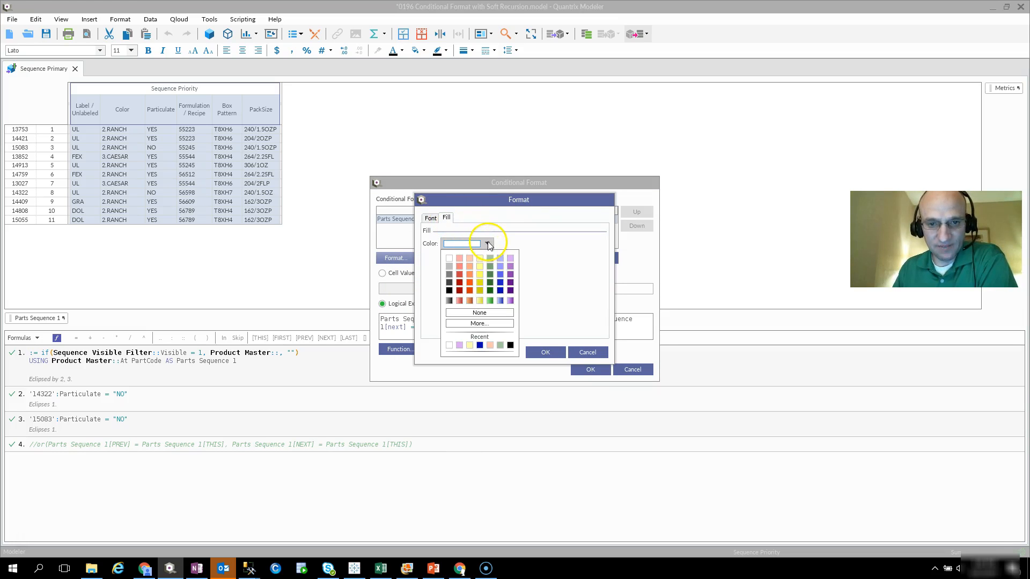
pyautogui.click(490, 266)
pyautogui.click(545, 352)
pyautogui.click(590, 369)
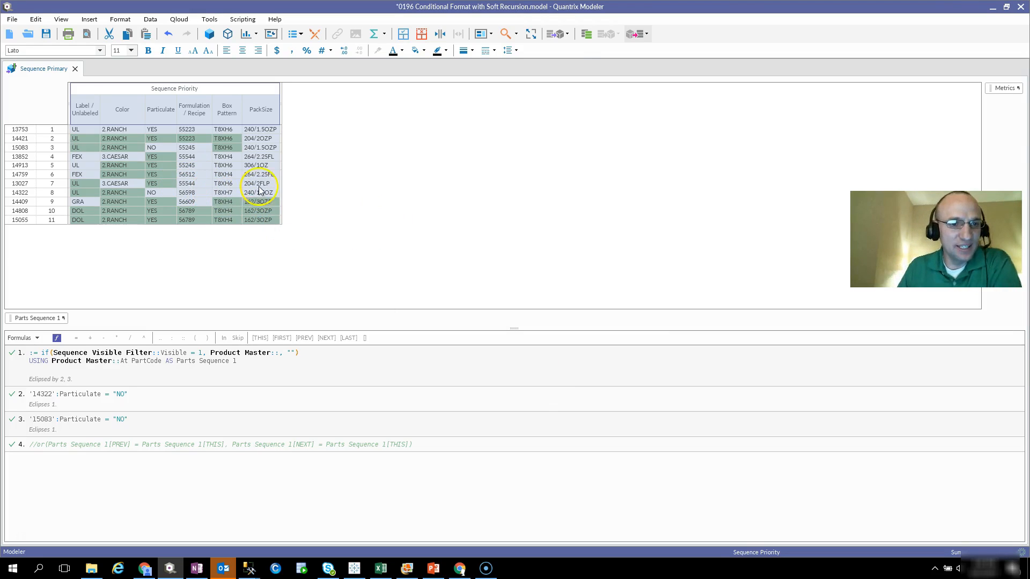
# Step: Check the green highlighting against neighbouring rows in the Label / Unlabeled, Color and Formulation / Recipe columns
pyautogui.moveTo(119, 139); pyautogui.dragTo(86, 148)
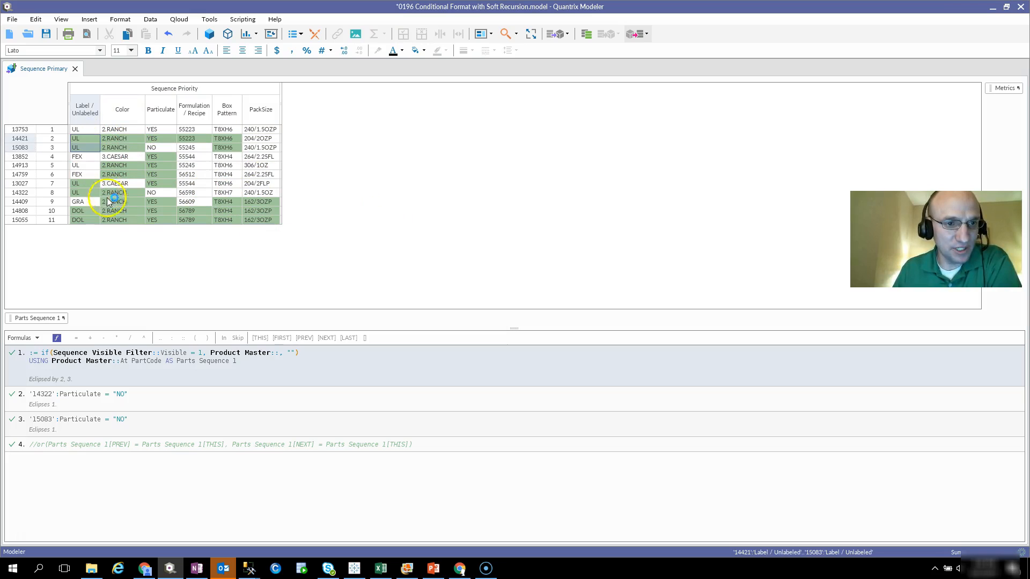
pyautogui.moveTo(128, 190); pyautogui.dragTo(129, 219)
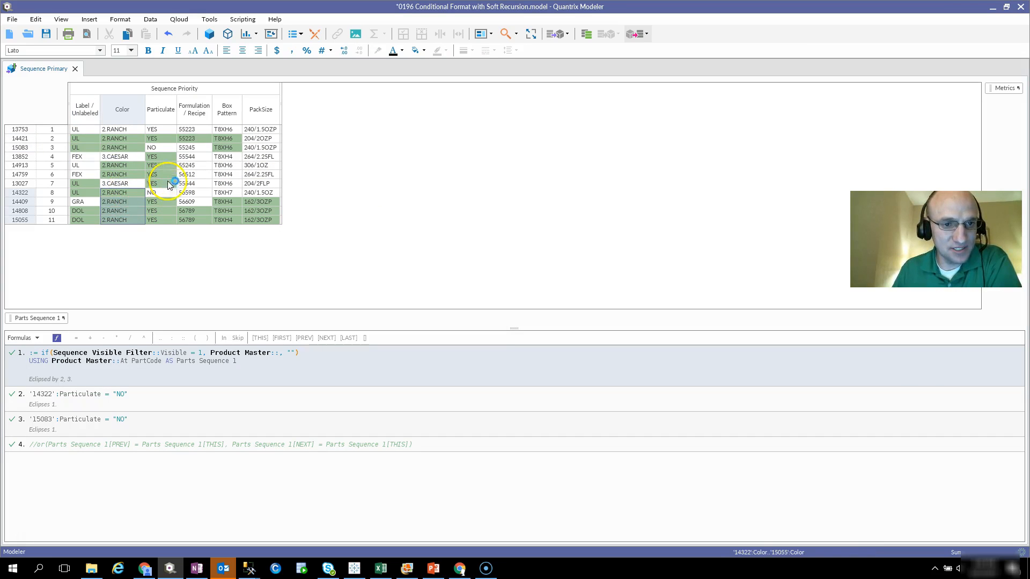
pyautogui.click(198, 211)
pyautogui.moveTo(198, 211); pyautogui.dragTo(198, 218)
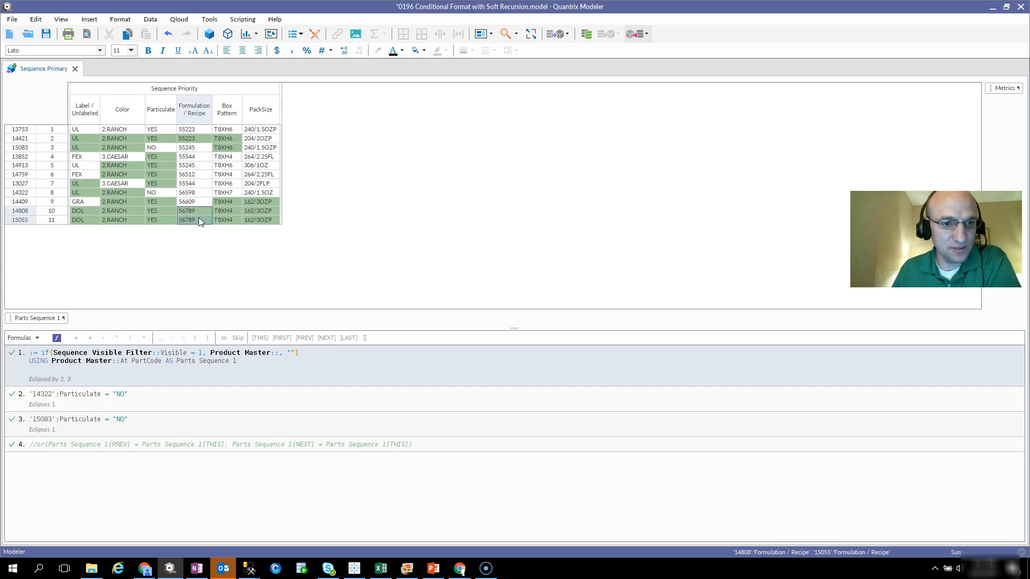
pyautogui.click(195, 140)
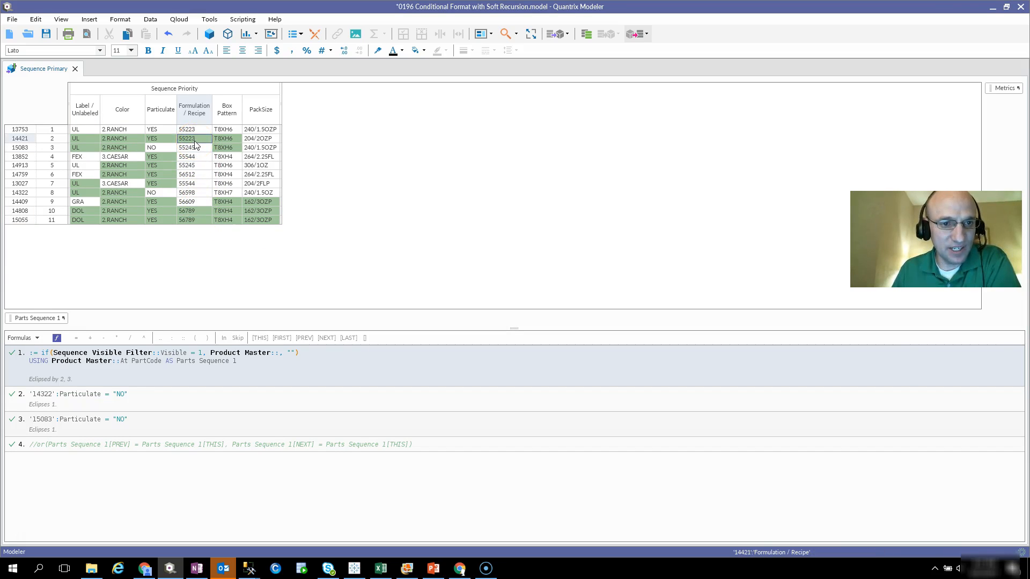
pyautogui.click(196, 131)
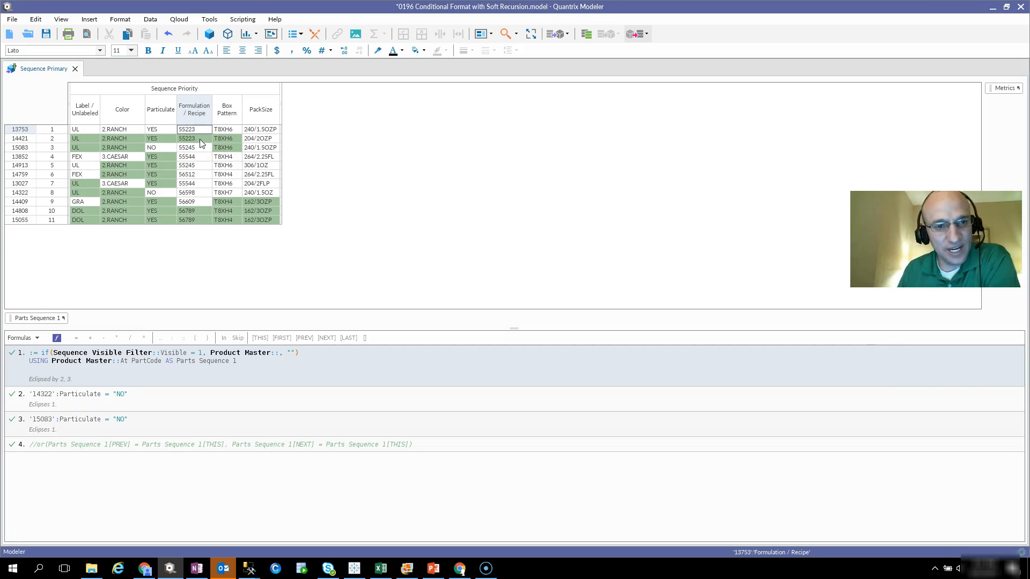
# Step: Compare the first part's Label / Unlabeled, Formulation / Recipe and Box Pattern cells with the highlighted cells of the second part
pyautogui.moveTo(202, 132); pyautogui.dragTo(202, 131)
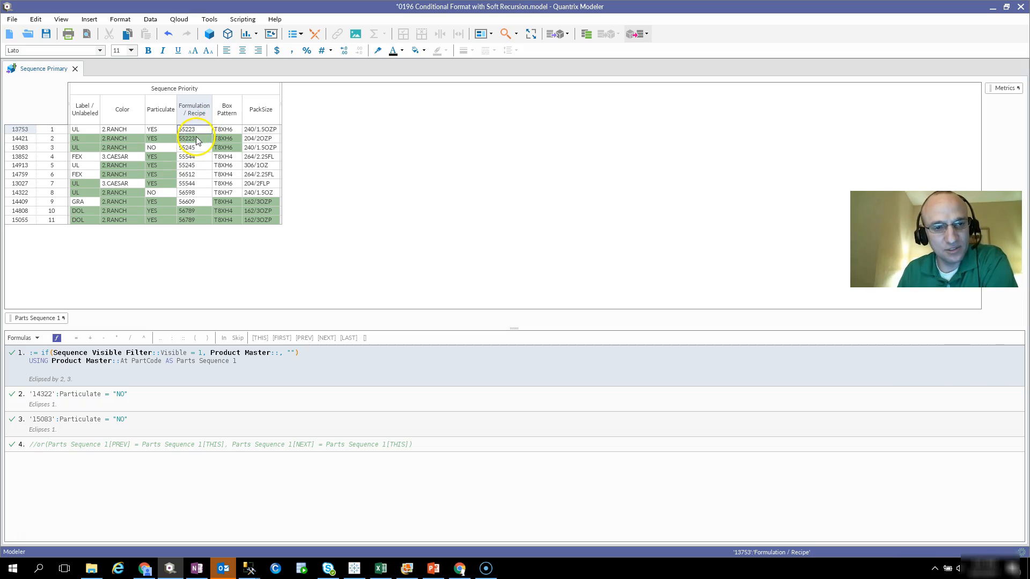
pyautogui.click(193, 140)
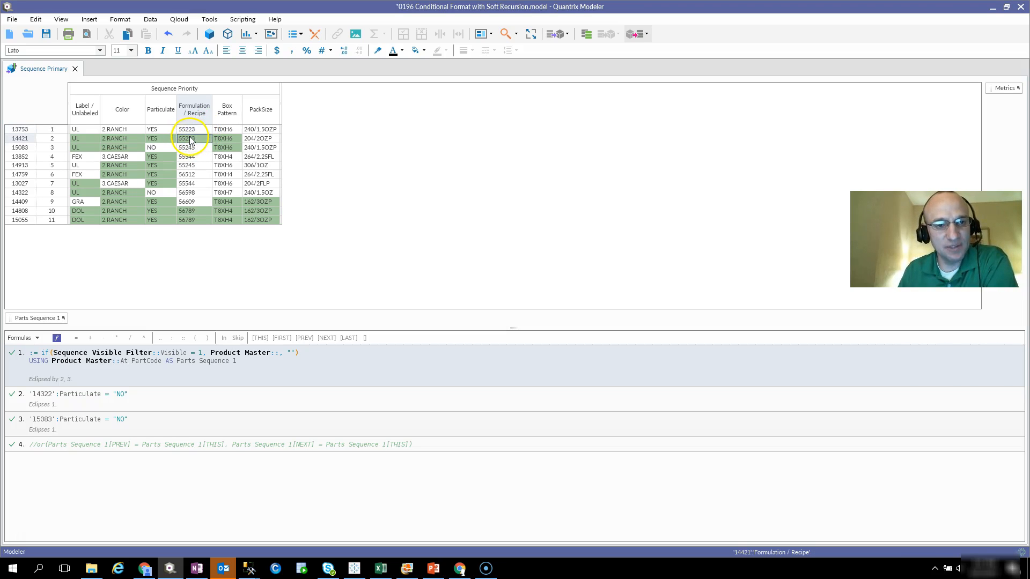
pyautogui.moveTo(223, 139); pyautogui.dragTo(222, 131)
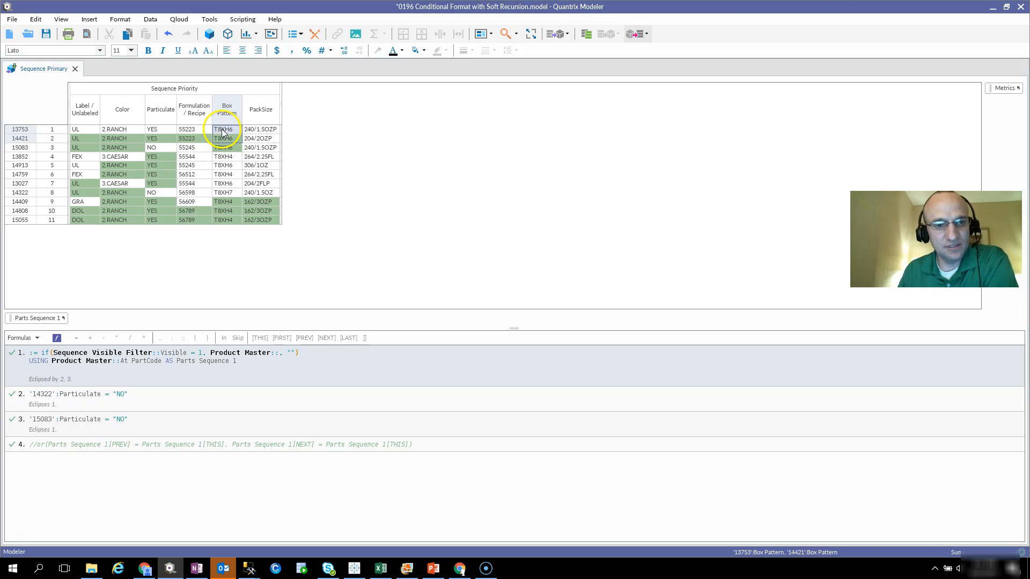
pyautogui.click(80, 131)
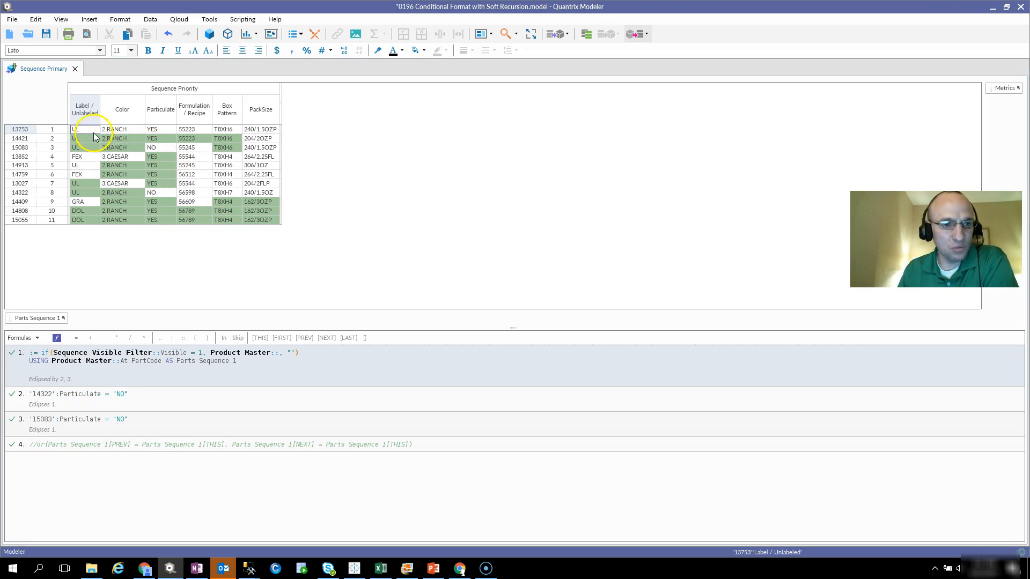
pyautogui.click(191, 129)
pyautogui.click(223, 130)
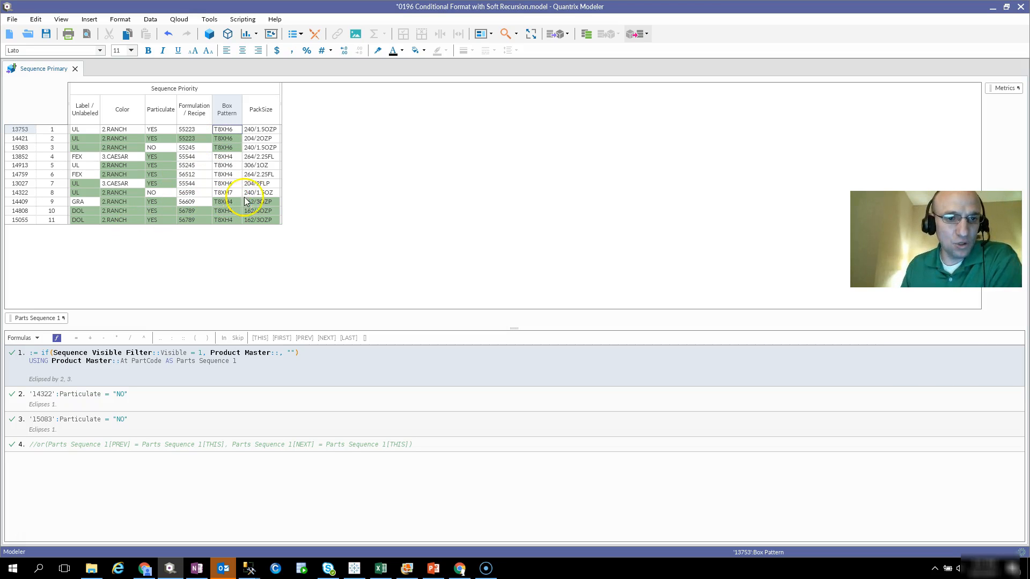
pyautogui.click(86, 130)
# Step: Reopen the conditional format on Sequence Priority and change [PREV] to [~PREV] in its logical expression
pyautogui.click(177, 90)
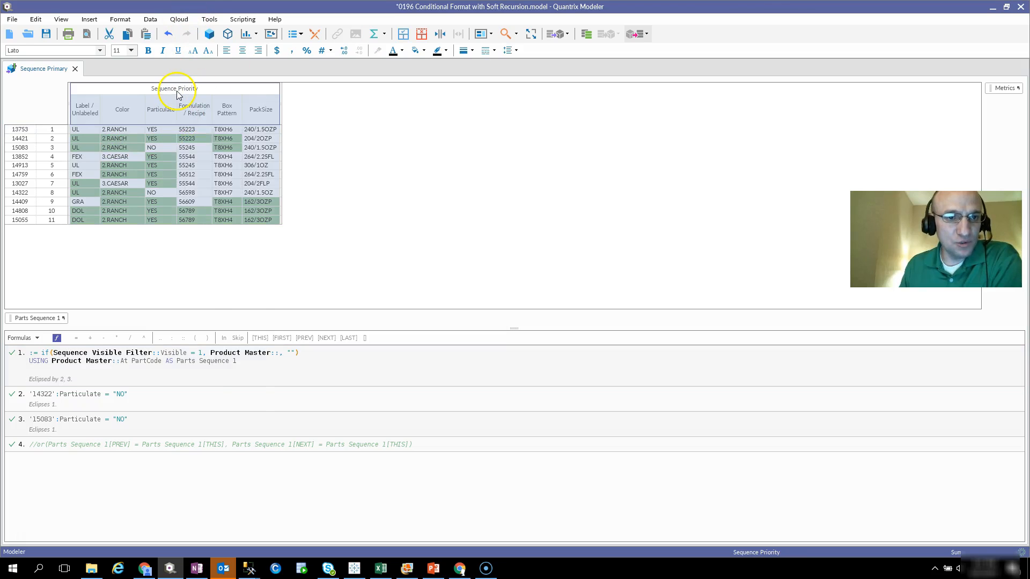
pyautogui.rightClick(177, 91)
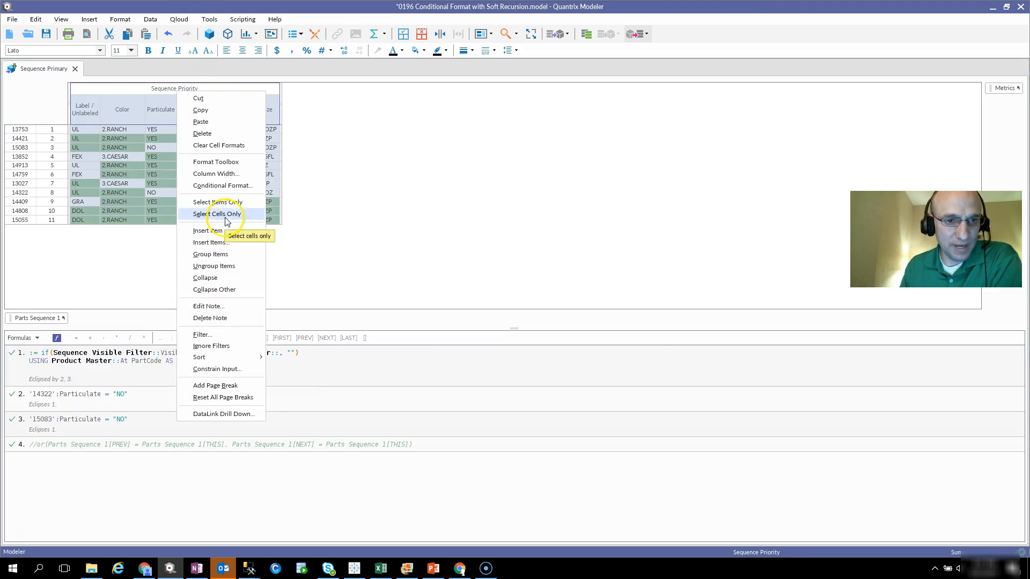
pyautogui.click(233, 189)
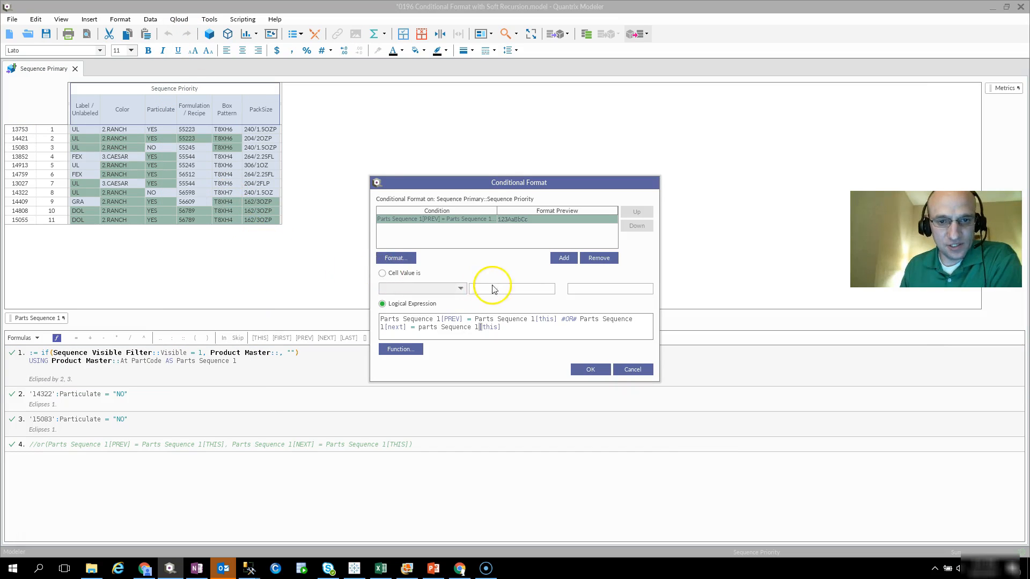
pyautogui.doubleClick(452, 319)
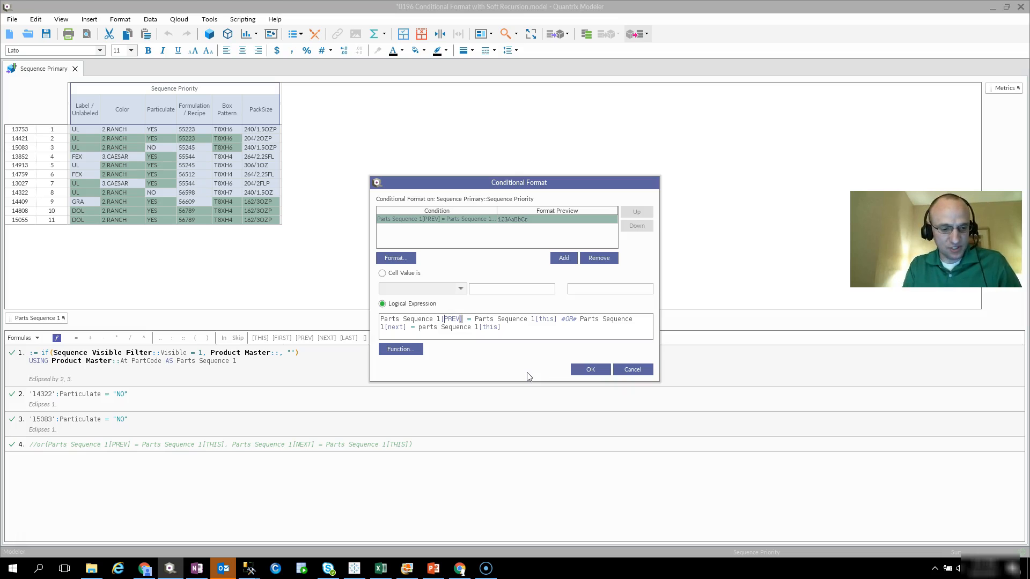
pyautogui.write('~')
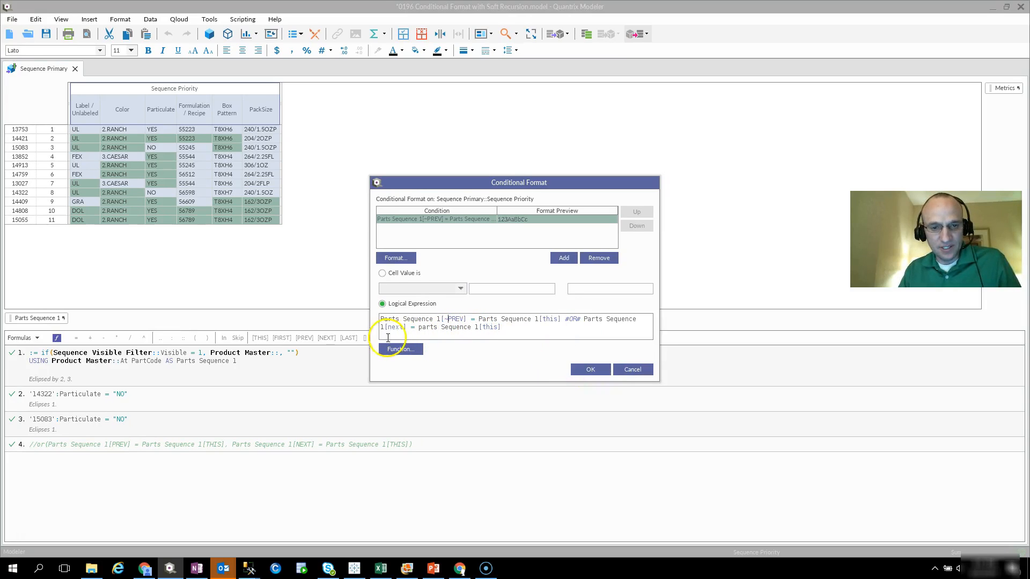
# Step: Change [next] to [~next] in the logical expression and apply the updated conditional format
pyautogui.doubleClick(396, 328)
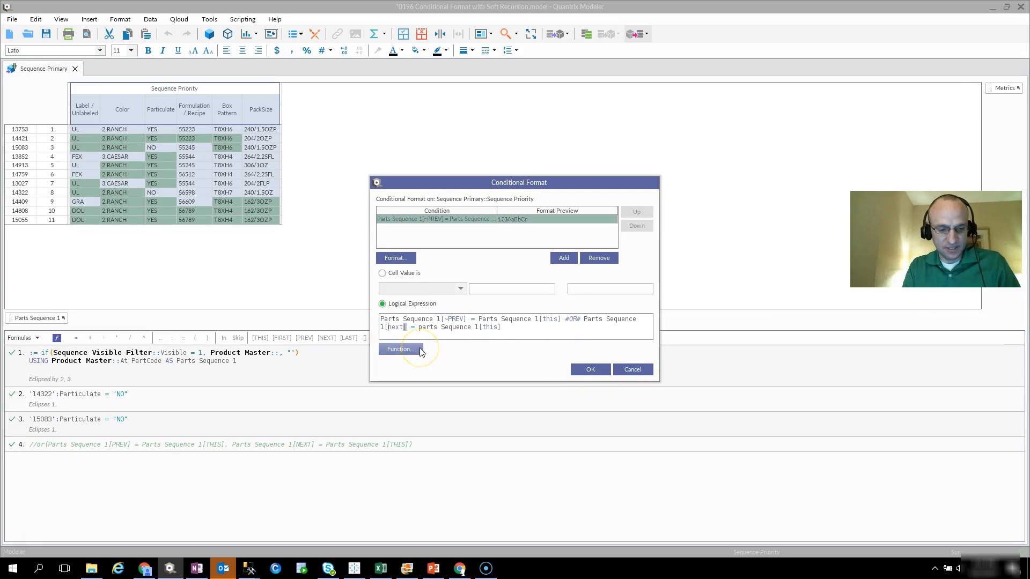
pyautogui.write('~')
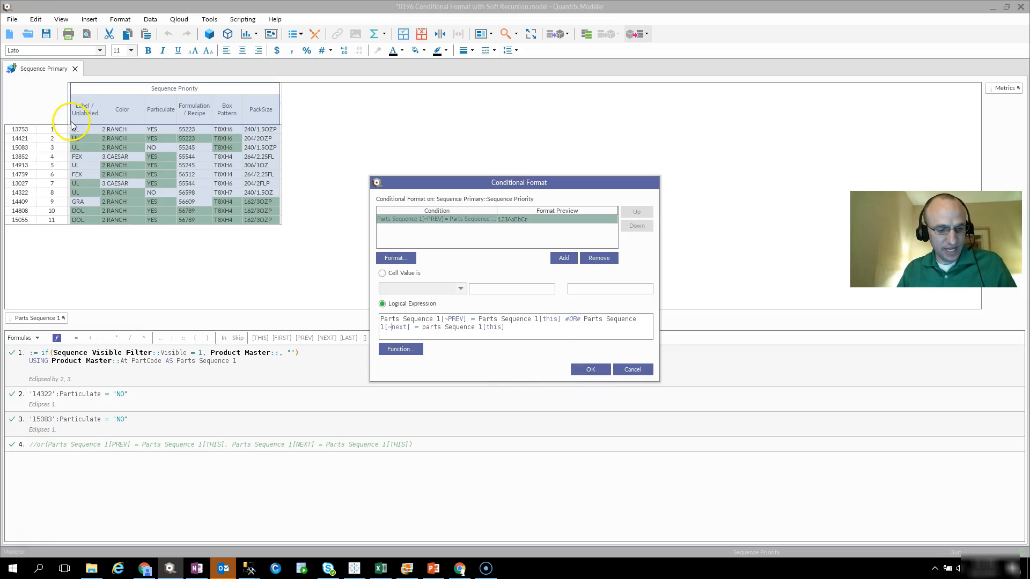
pyautogui.moveTo(61, 123)
pyautogui.mouseDown()
pyautogui.moveTo(100, 141)
pyautogui.moveTo(240, 138)
pyautogui.mouseUp()
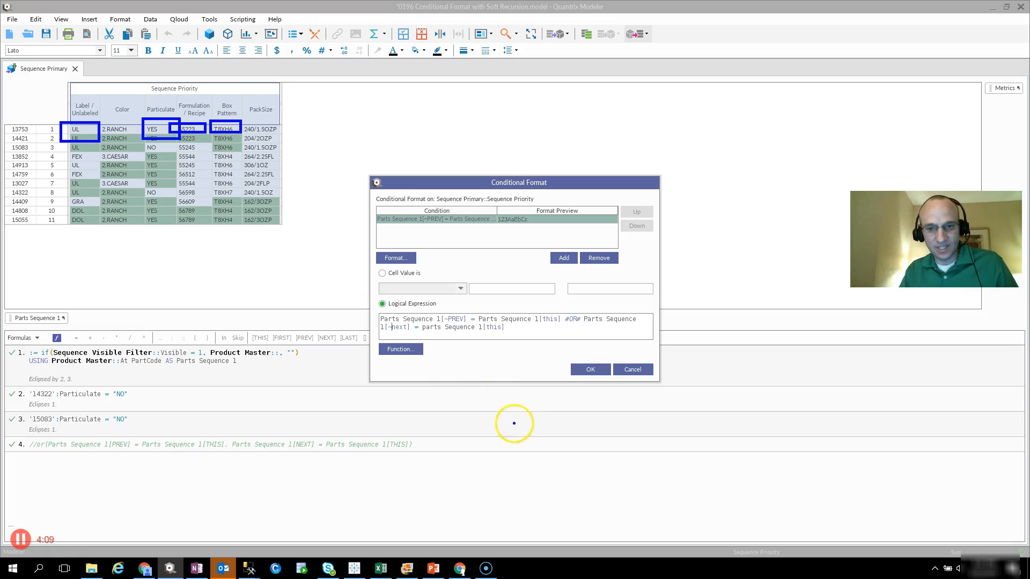
pyautogui.press('Escape')
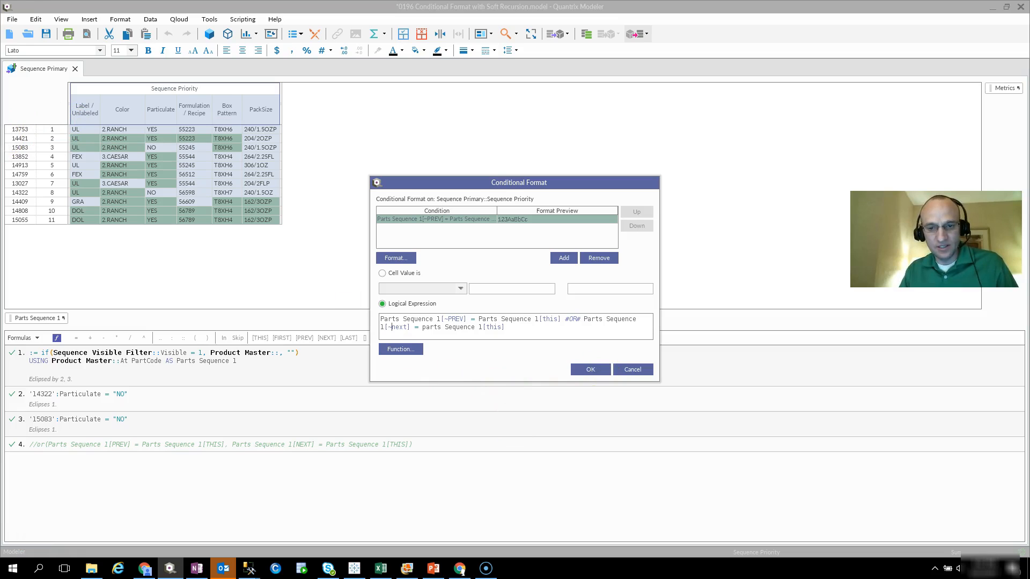
pyautogui.click(590, 370)
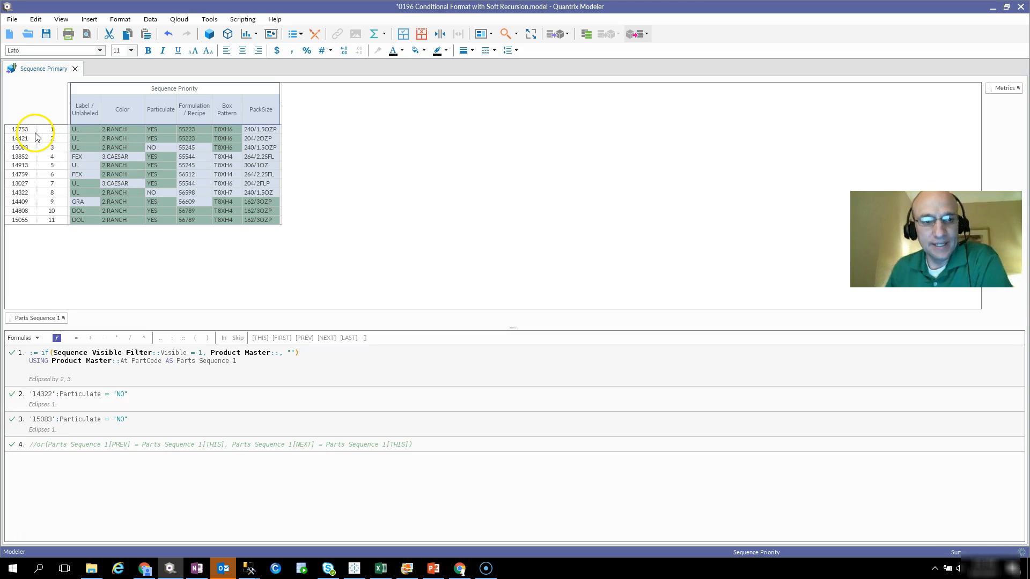
# Step: Check the green highlighting of part 13753 from Label / Unlabeled to Box Pattern against the part below it
pyautogui.click(83, 136)
pyautogui.click(83, 130)
pyautogui.click(87, 138)
pyautogui.click(90, 131)
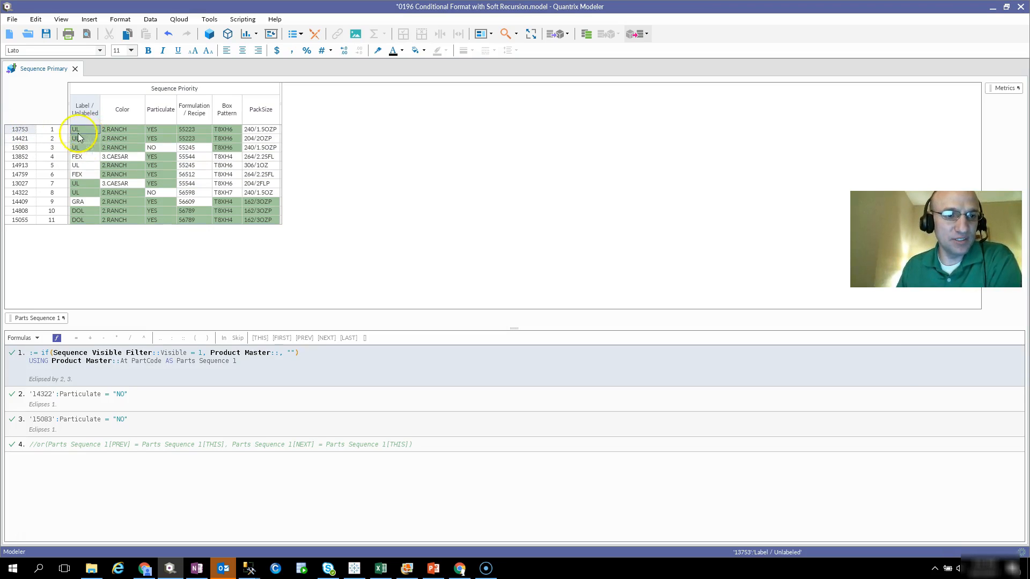
pyautogui.click(229, 130)
pyautogui.moveTo(229, 129); pyautogui.dragTo(30, 132)
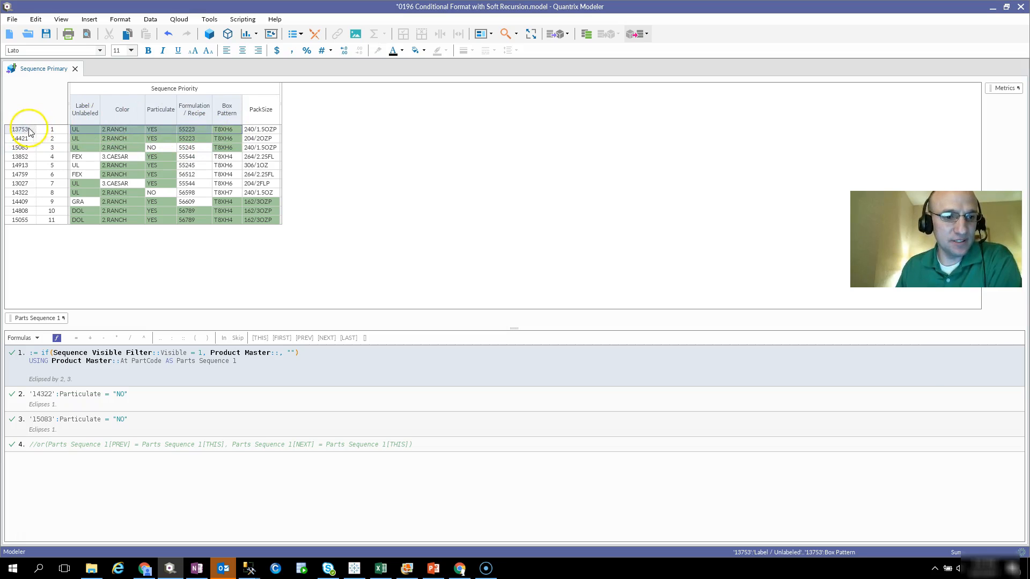
pyautogui.click(20, 131)
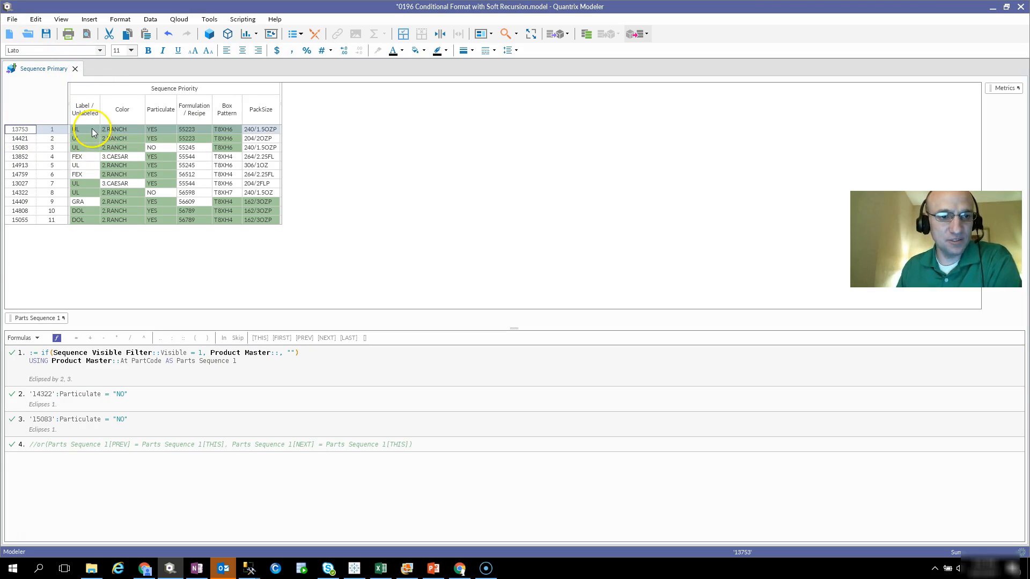
pyautogui.click(123, 131)
pyautogui.click(86, 131)
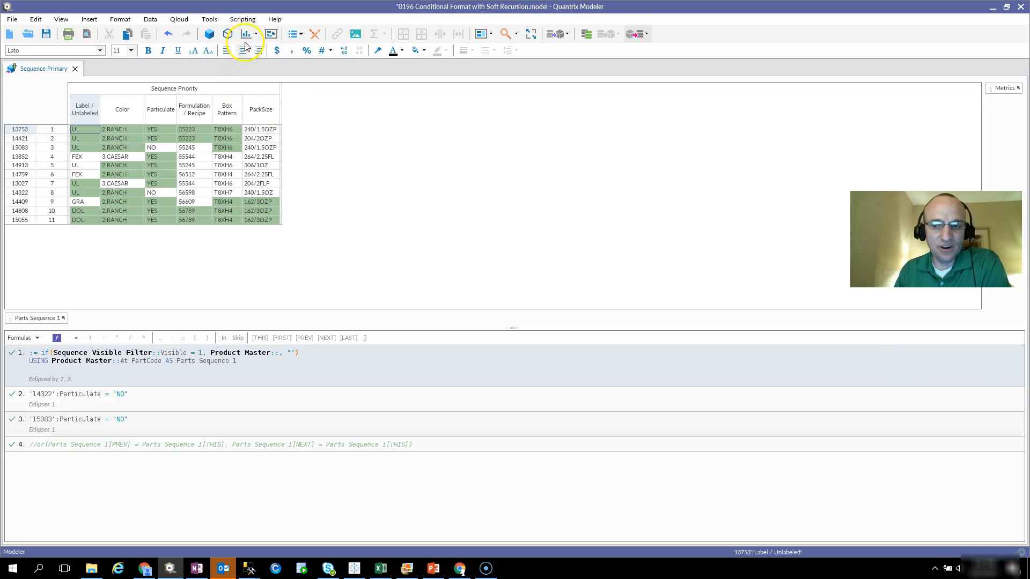
# Step: Review the logical expression in Sequence Priority's conditional format and switch to the contact slide in PowerPoint
pyautogui.click(194, 91)
pyautogui.rightClick(199, 89)
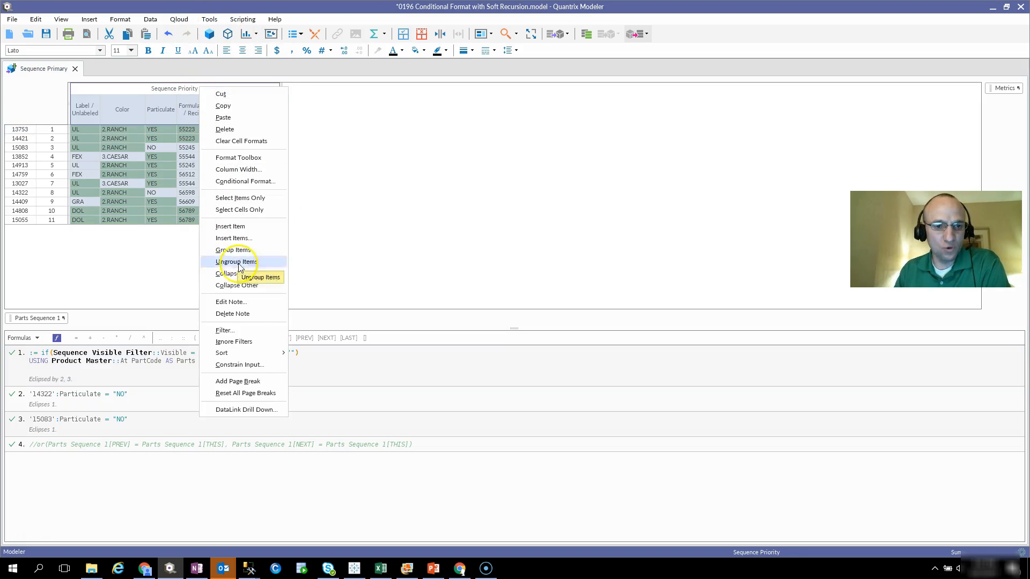
pyautogui.click(235, 181)
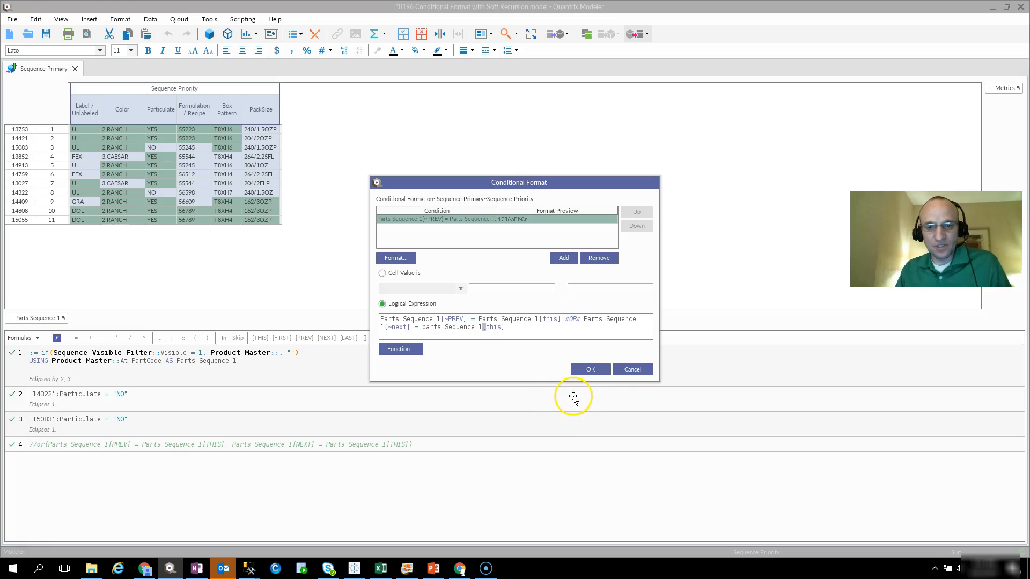
pyautogui.hotkey('alt', 'Tab')
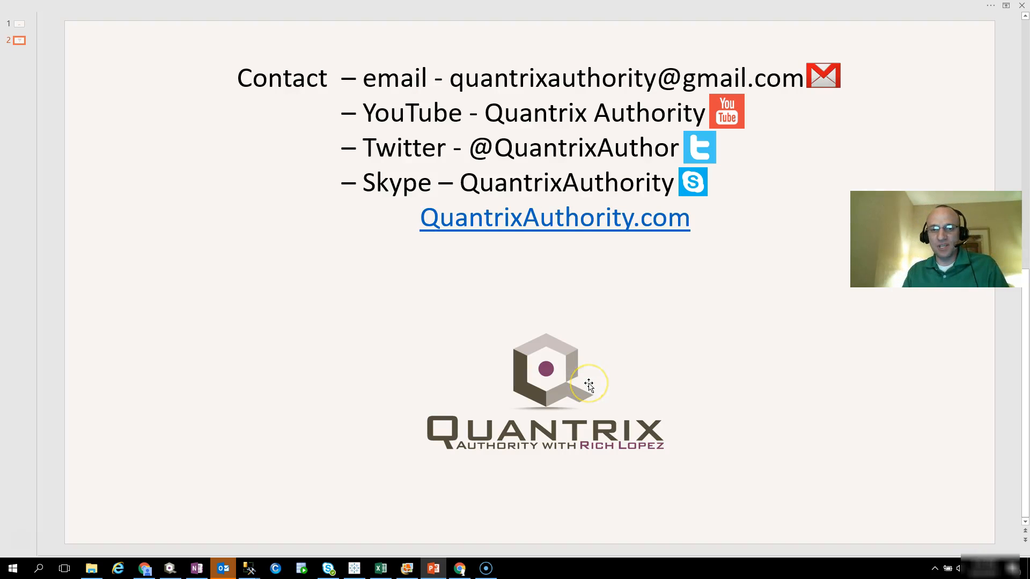